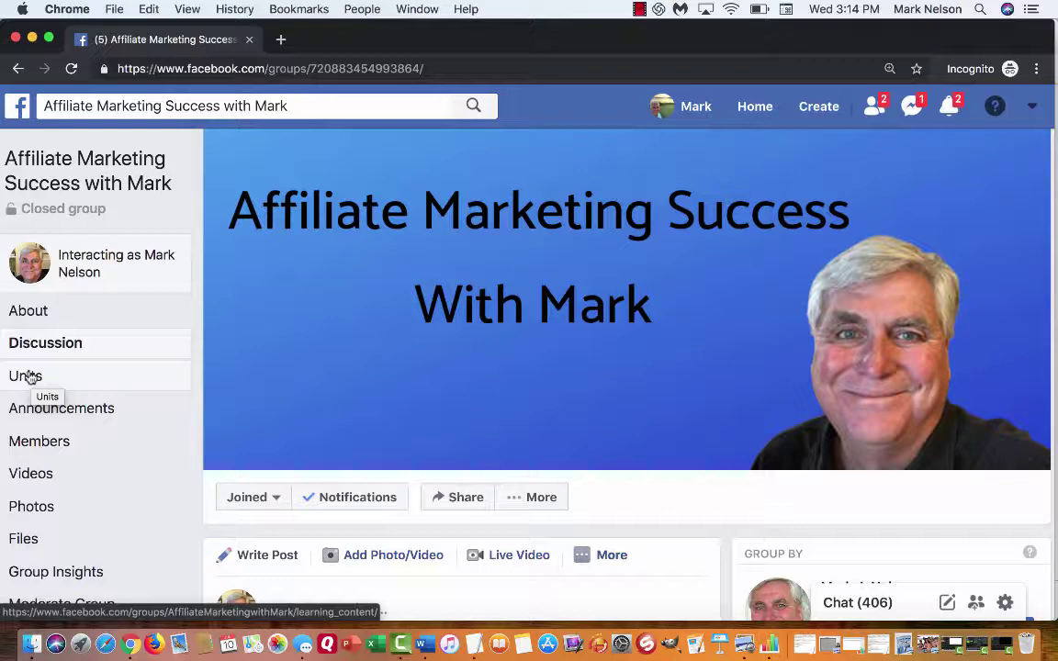
- Open the group's Units tab and scroll through Unit 1's two video posts
left_click(28, 376)
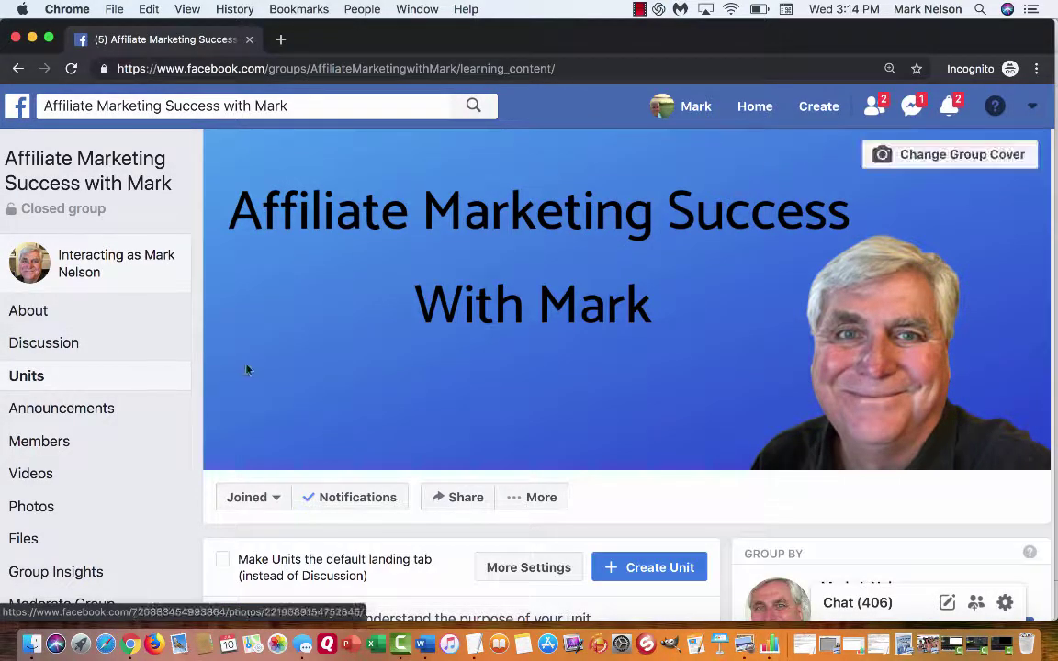
scroll(245, 367, "down", 3)
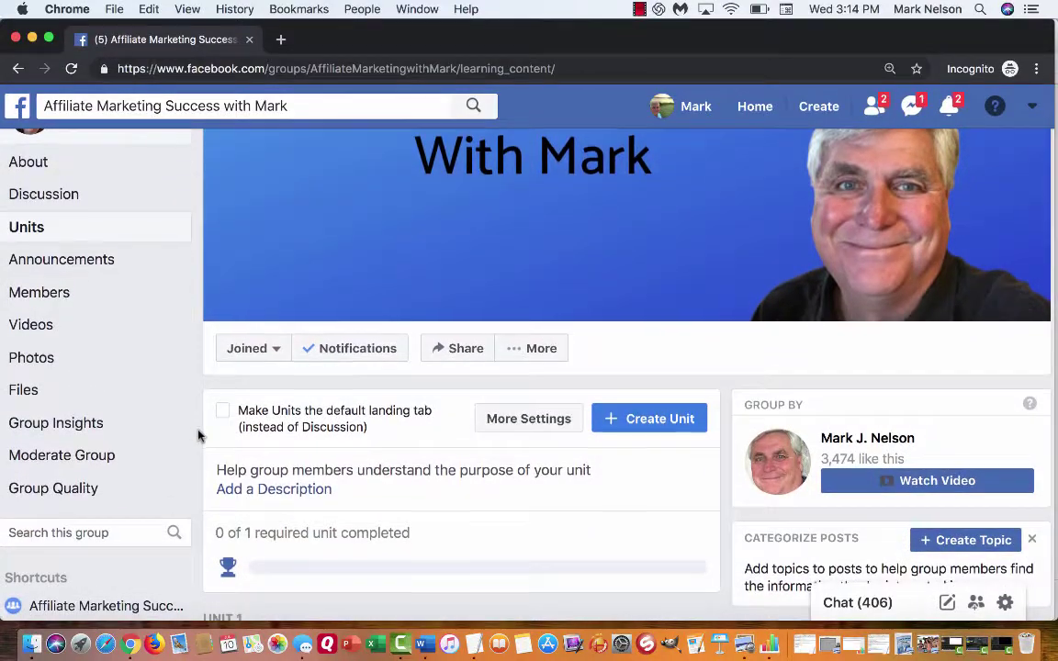
scroll(199, 432, "down", 5)
scroll(199, 433, "down", 1)
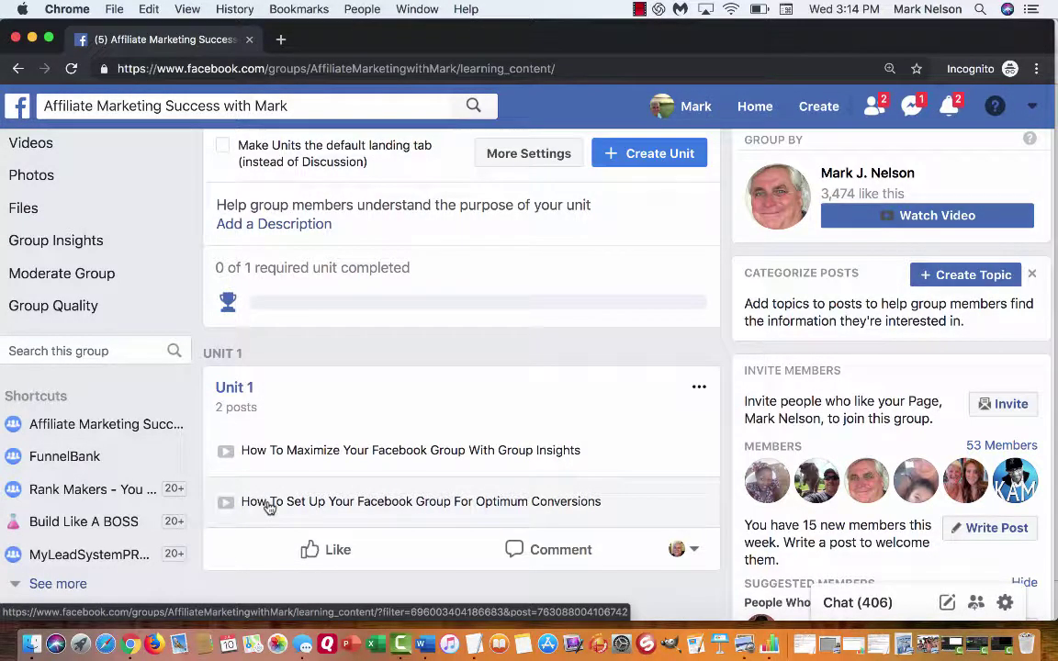
scroll(270, 508, "down", 3)
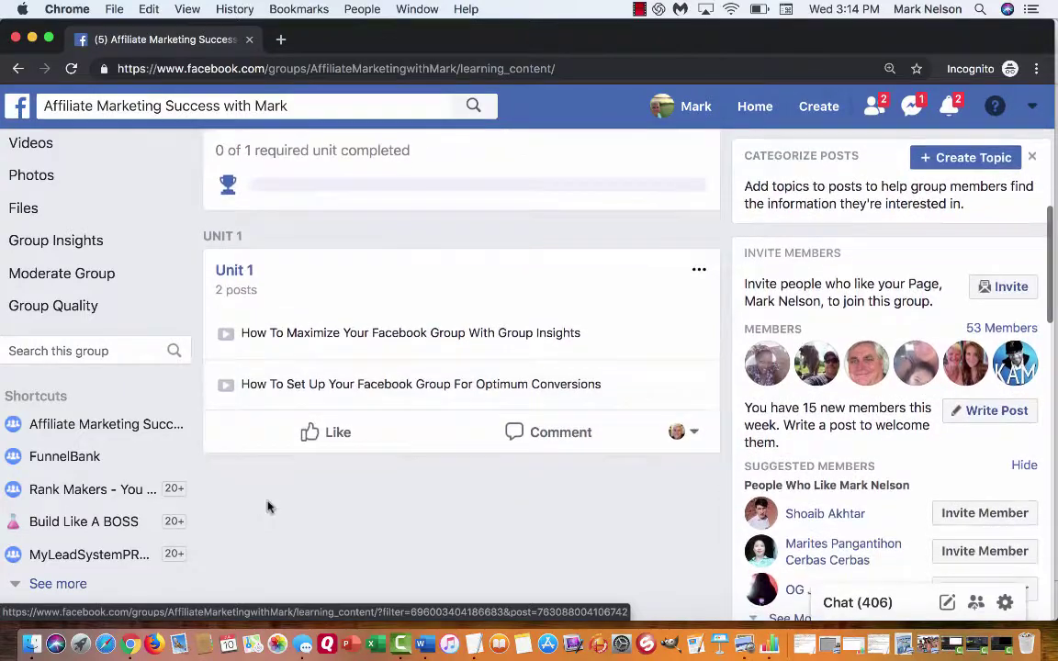
scroll(270, 508, "down", 3)
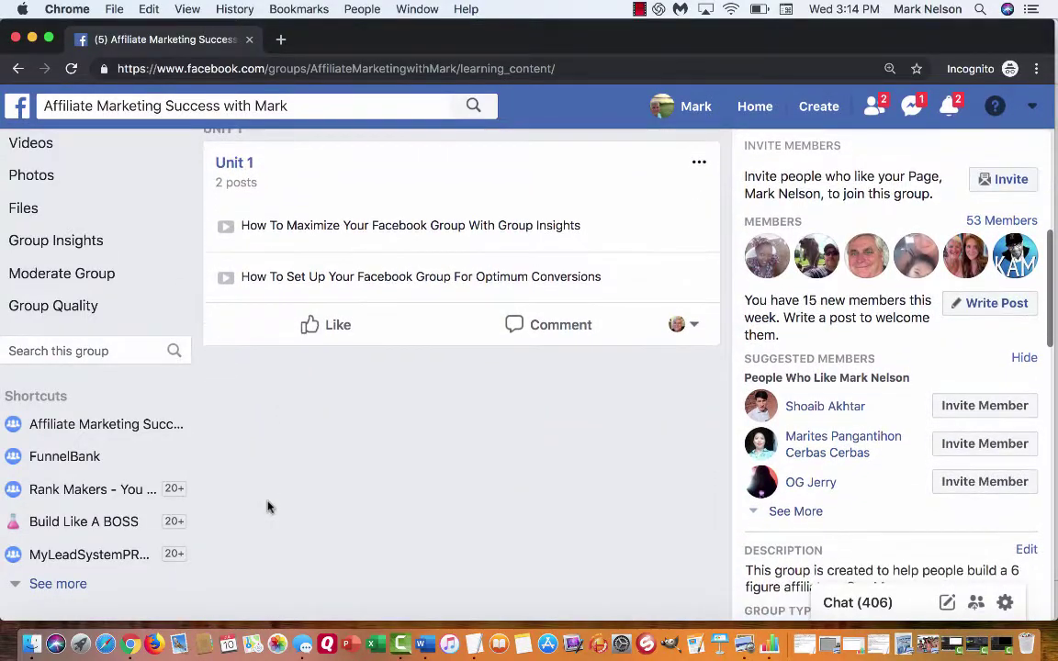
scroll(269, 508, "down", 2)
scroll(270, 508, "up", 4)
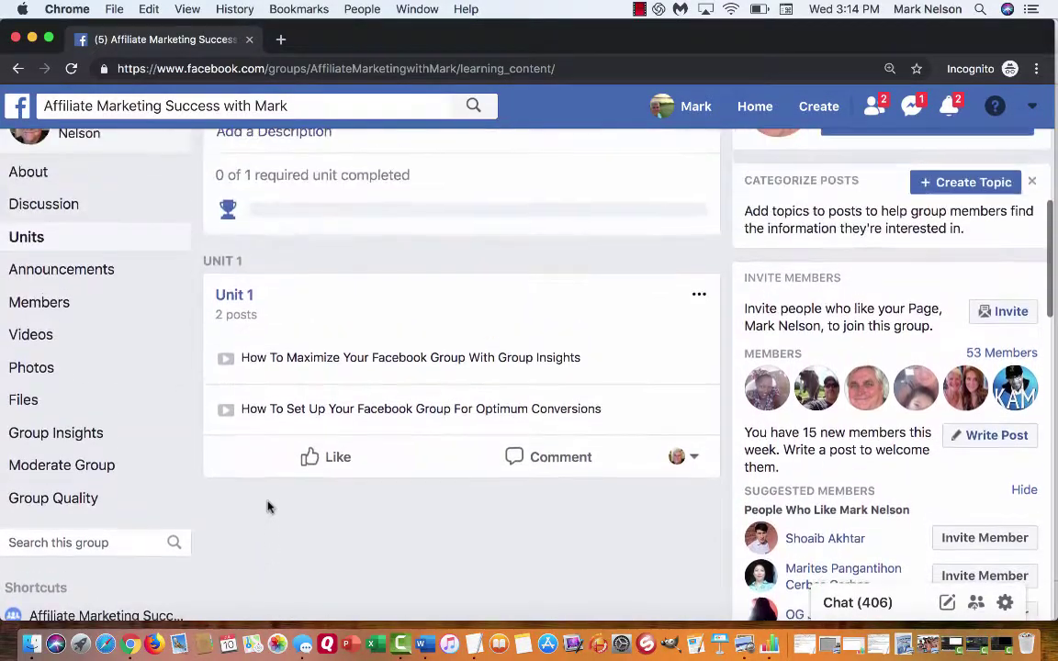
scroll(269, 508, "up", 4)
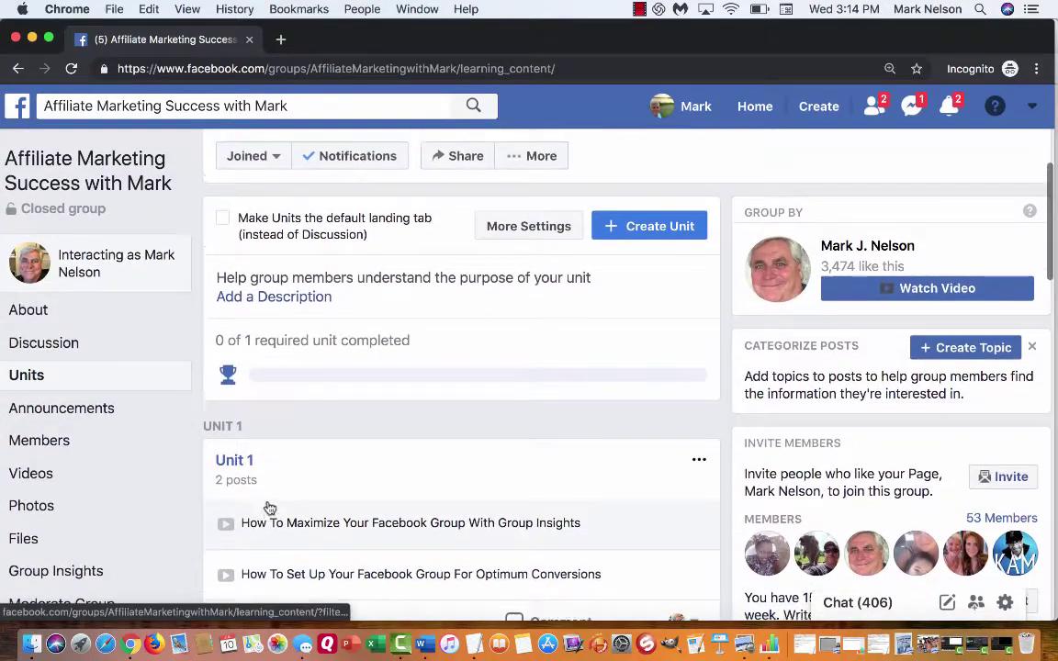
scroll(269, 508, "down", 2)
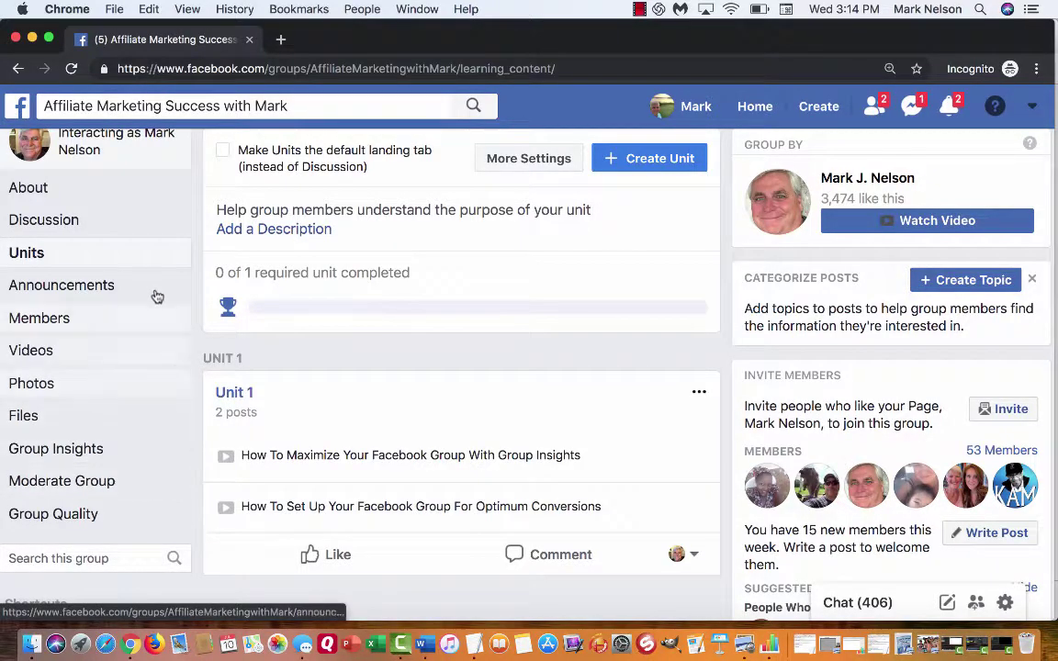
- Switch to the Discussion feed and scroll to the 'How To Plan Out Your Future' YouTube link post
left_click(46, 225)
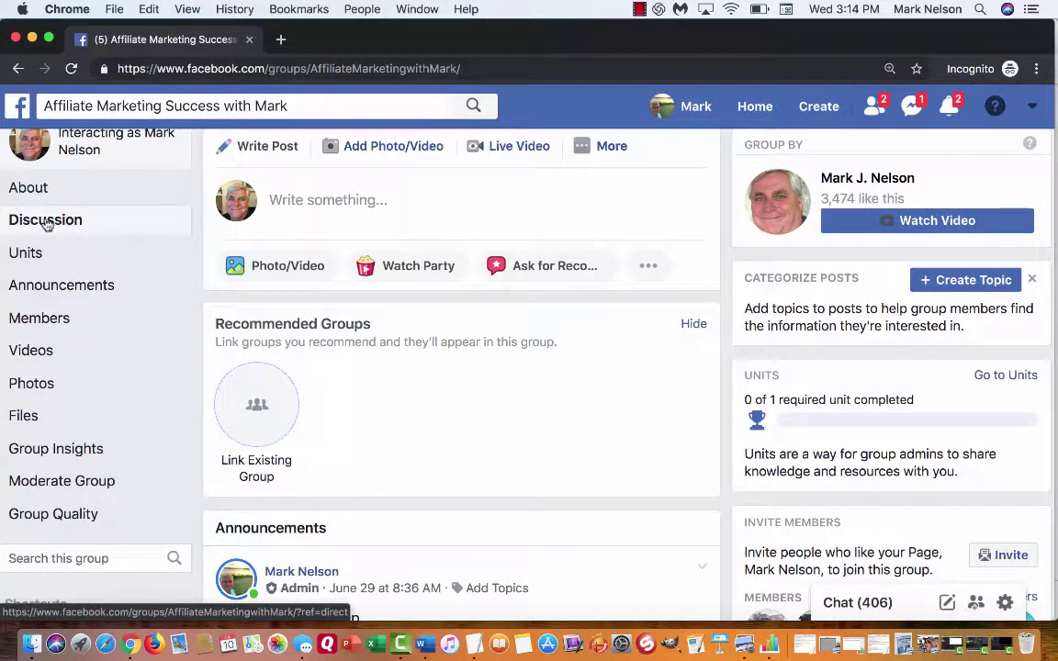
scroll(143, 315, "down", 3)
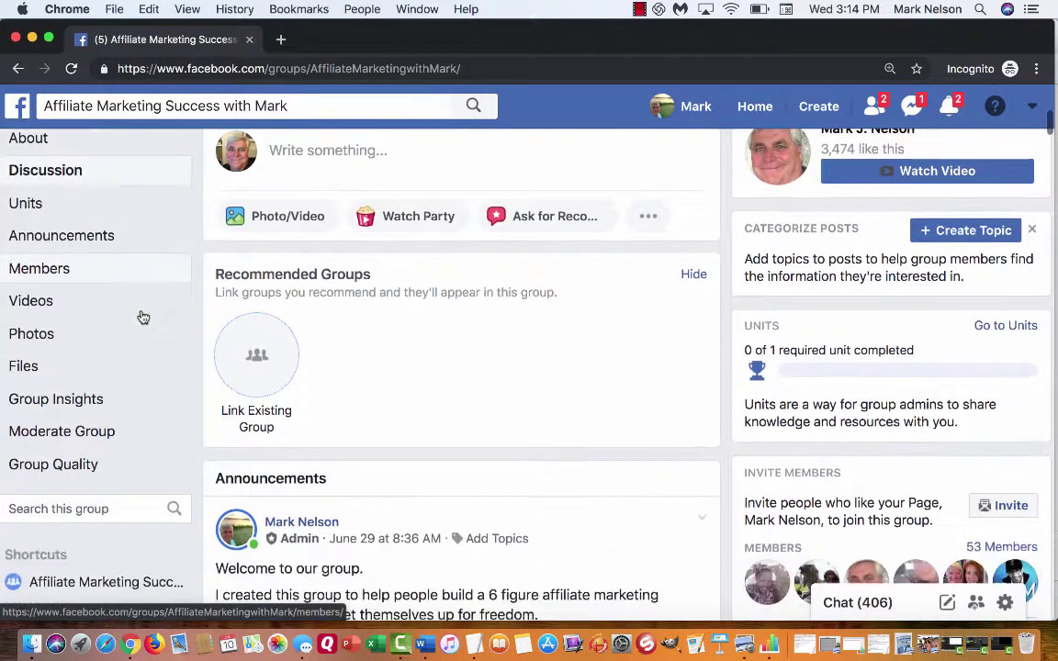
scroll(142, 317, "down", 10)
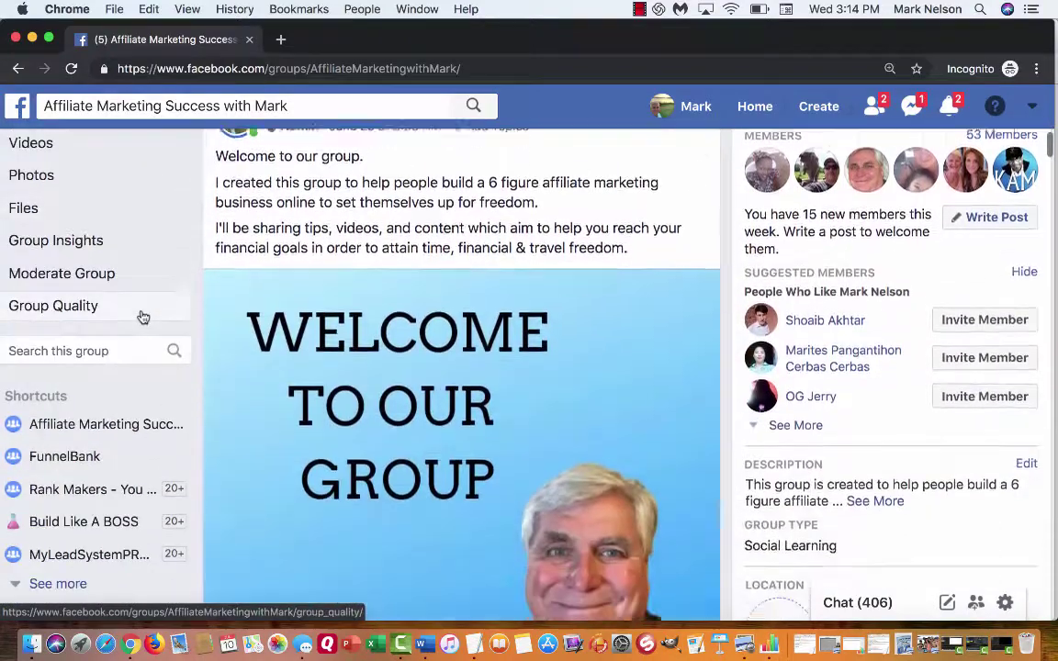
scroll(142, 317, "down", 8)
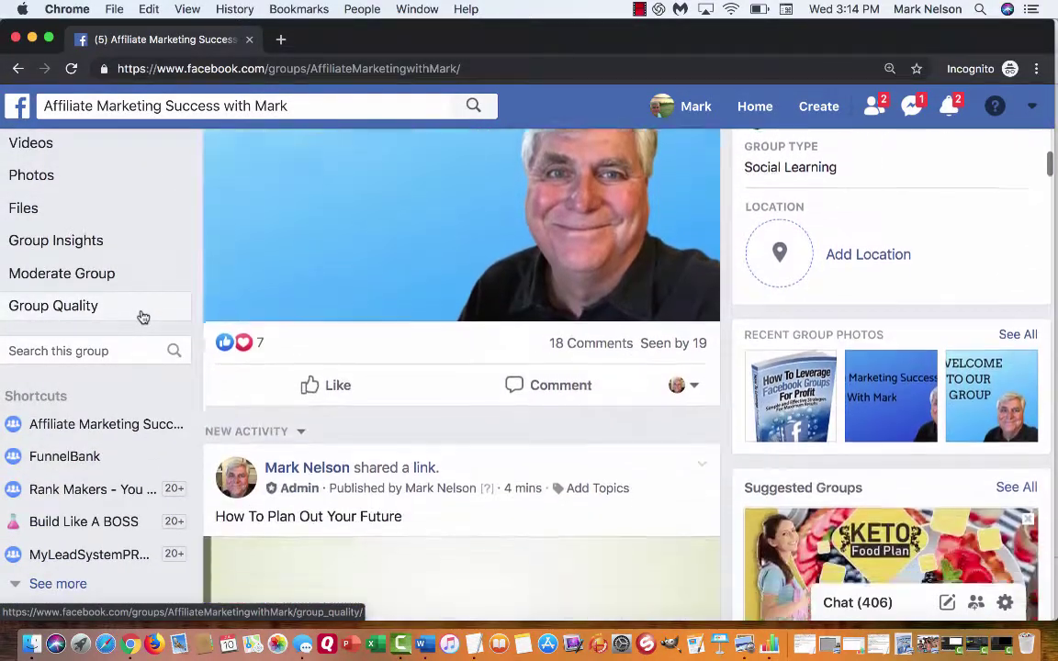
scroll(143, 317, "down", 5)
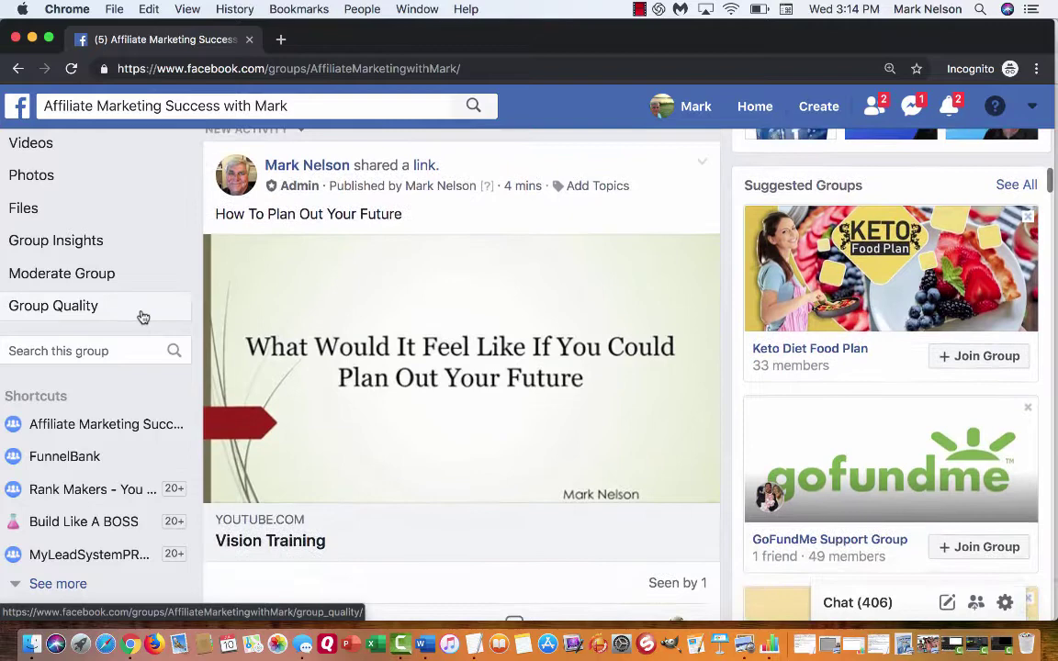
scroll(143, 317, "up", 1)
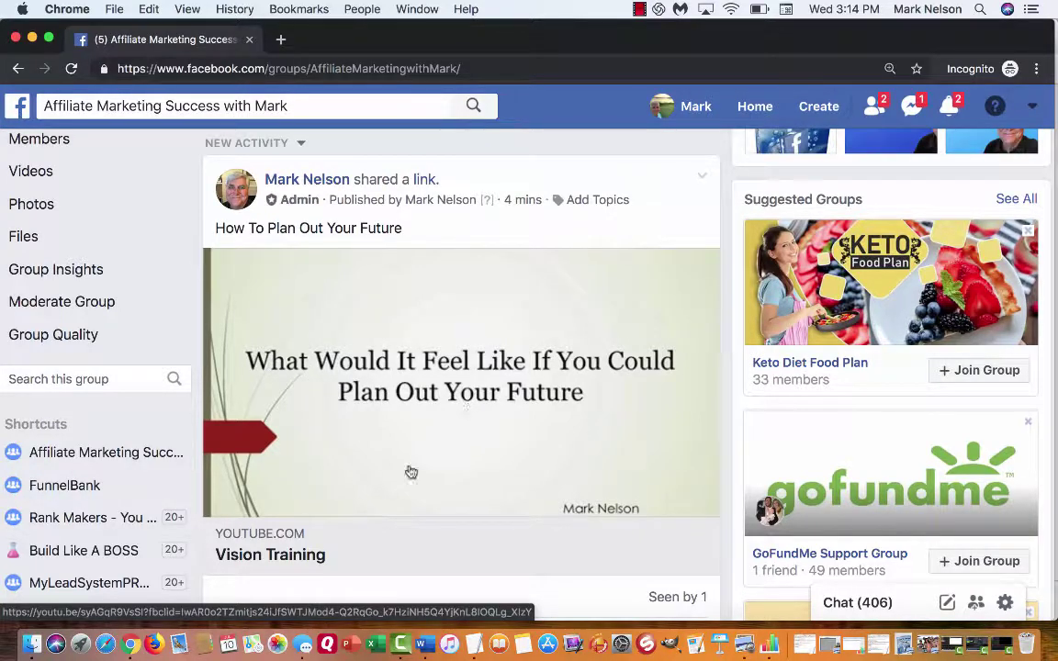
scroll(439, 465, "down", 1)
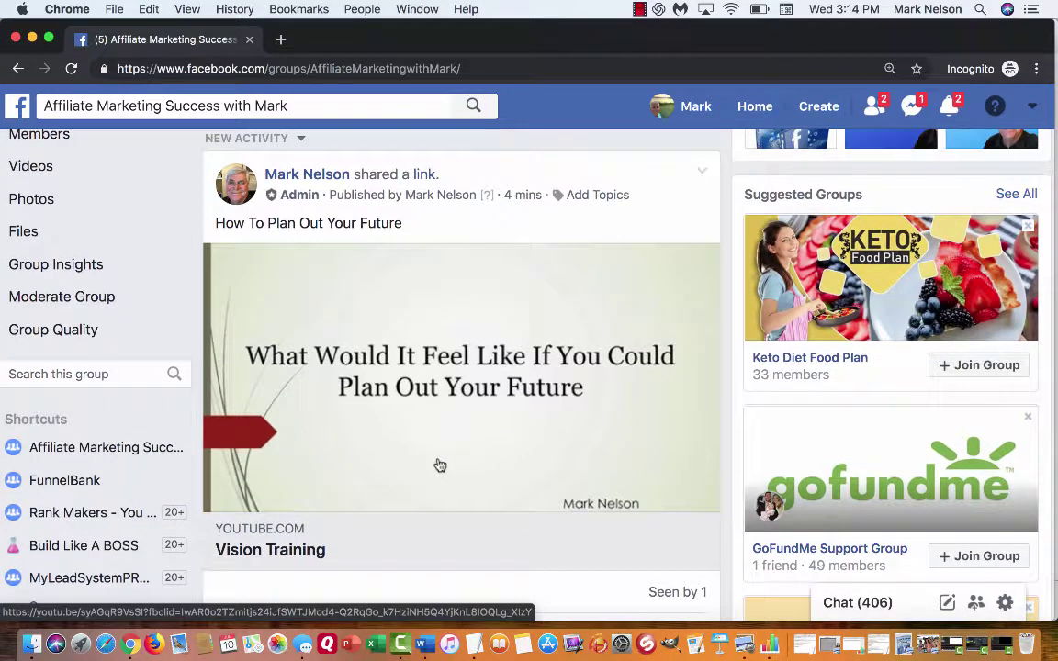
scroll(440, 466, "down", 3)
scroll(440, 466, "up", 2)
scroll(440, 466, "down", 3)
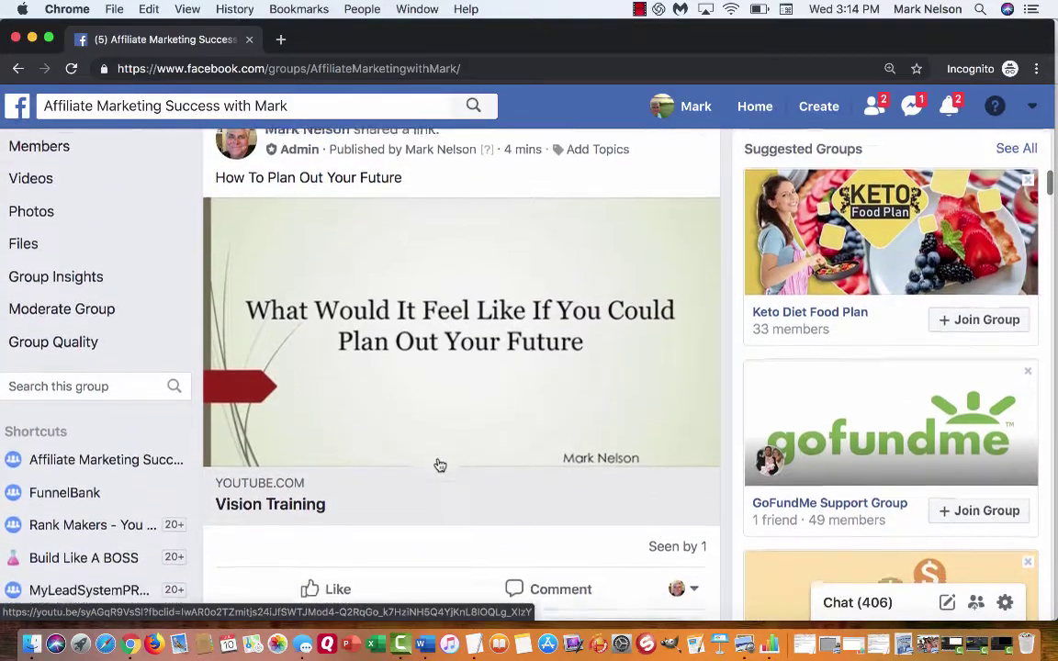
scroll(438, 464, "up", 3)
scroll(438, 464, "up", 3)
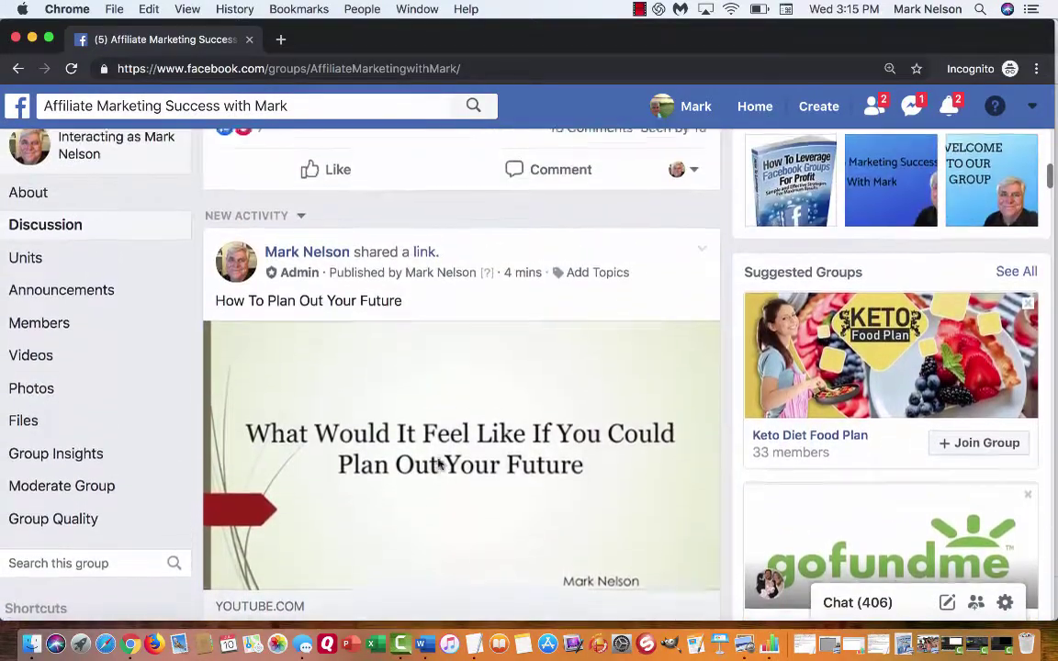
scroll(440, 466, "down", 2)
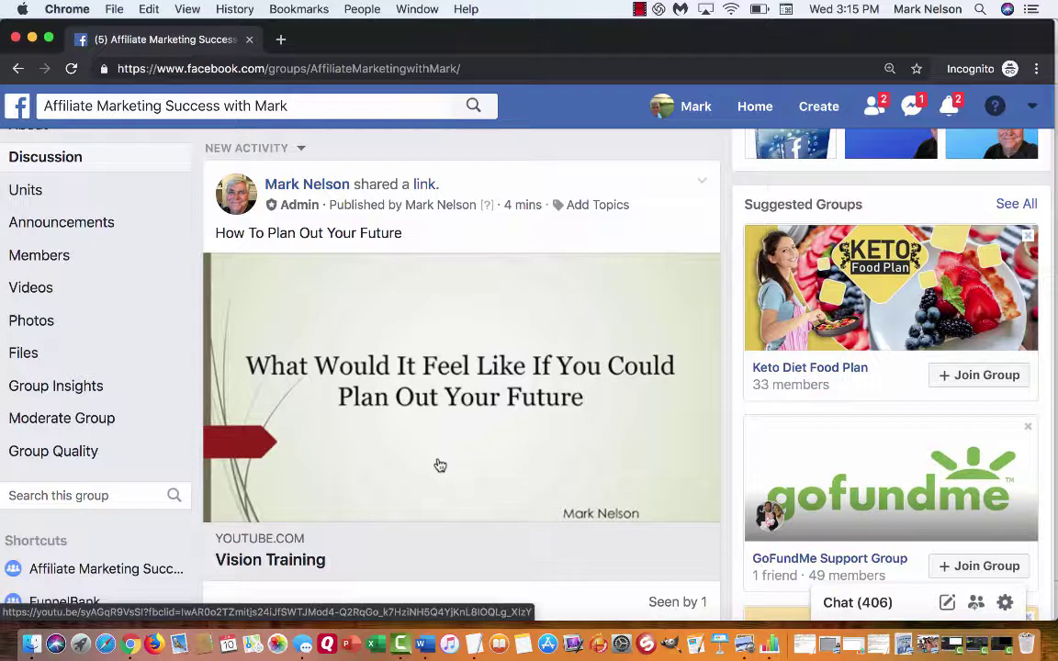
scroll(440, 466, "down", 1)
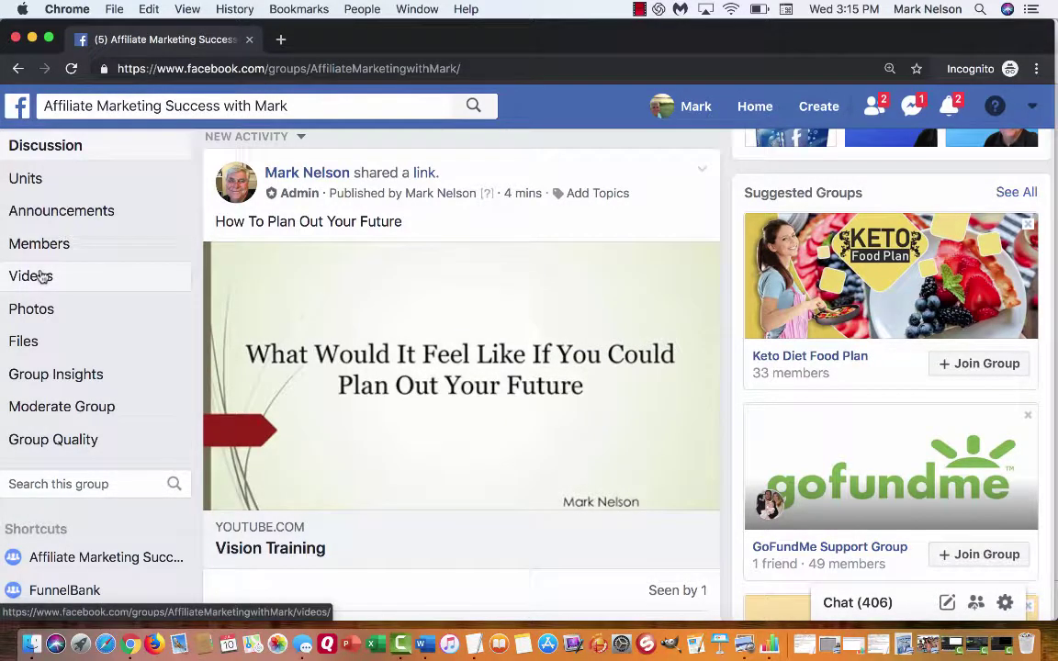
- Return to the Units tab, starting and then cancelling a new learning unit
left_click(28, 179)
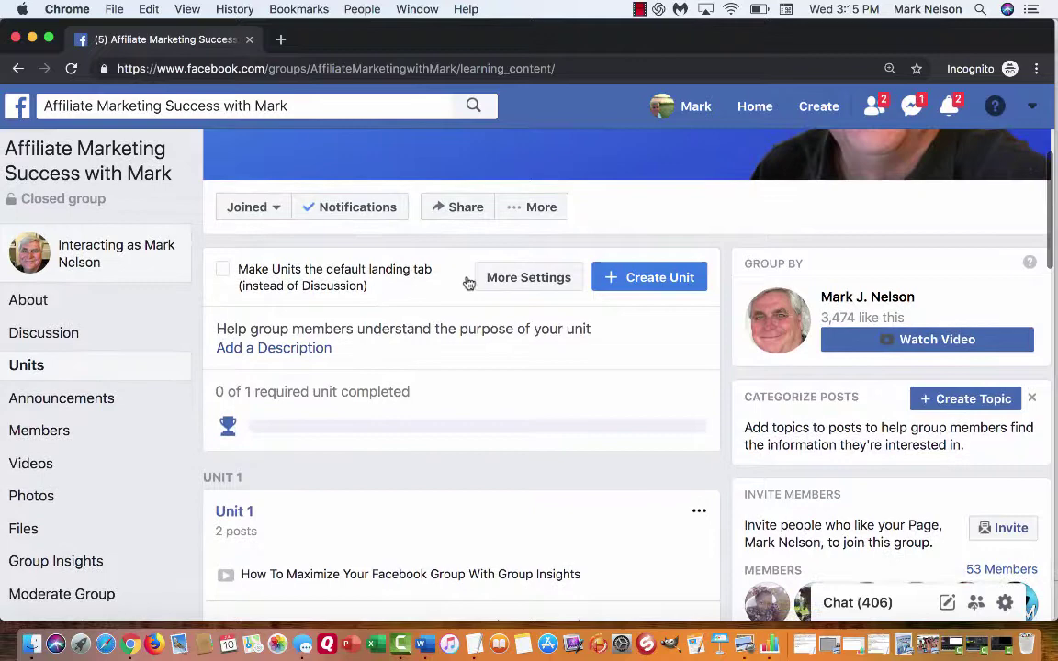
left_click(617, 281)
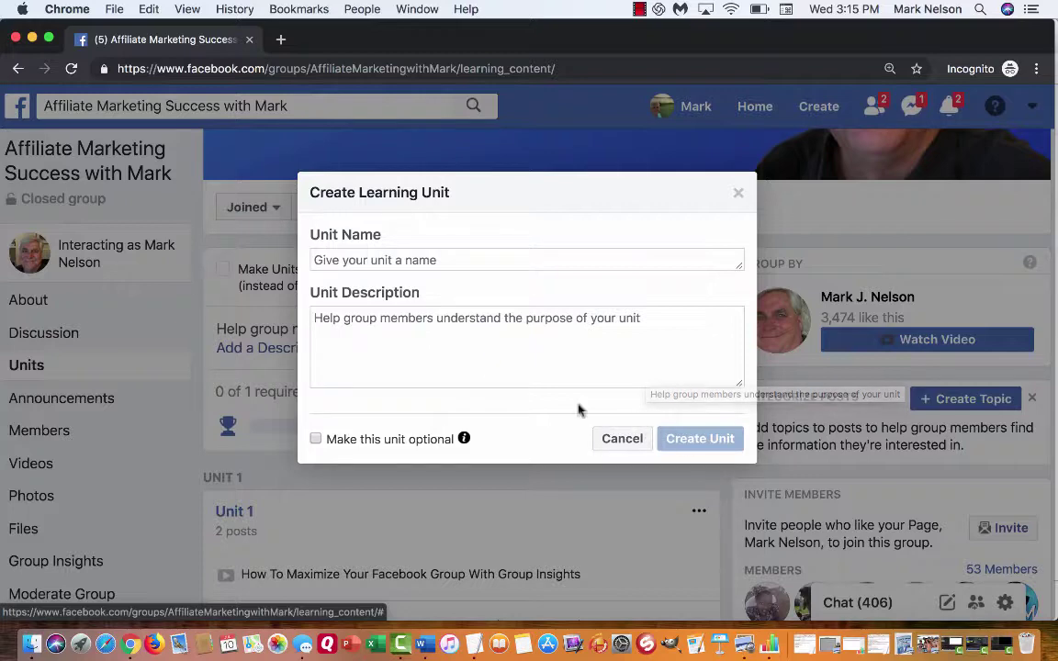
left_click(624, 442)
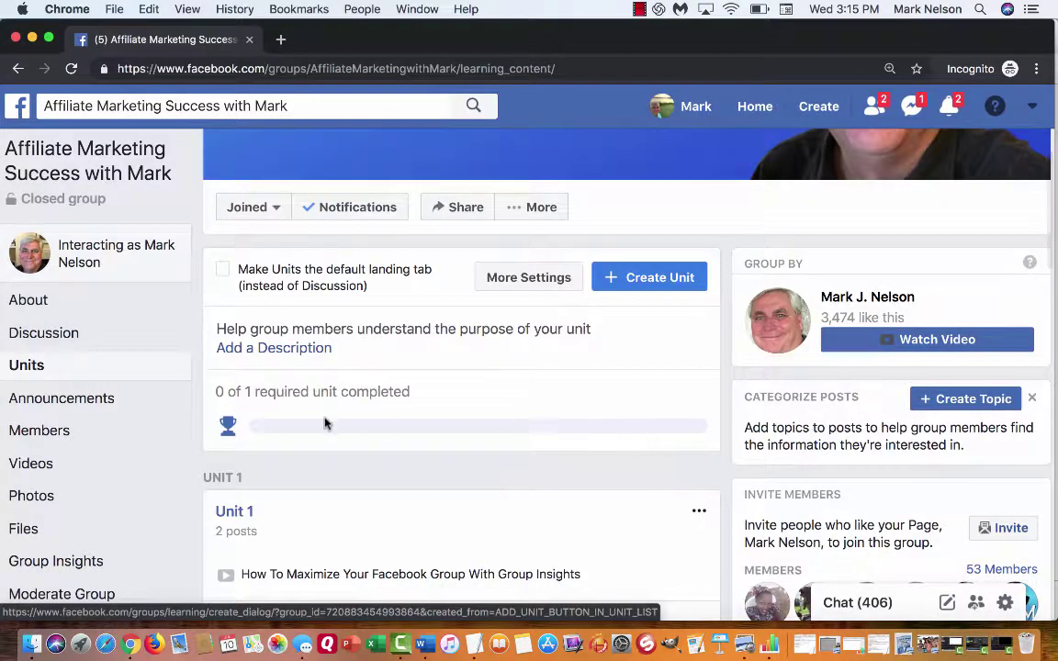
- Back on the Discussion feed, open the 'How To Plan Out Your Future' post's unit options
left_click(55, 334)
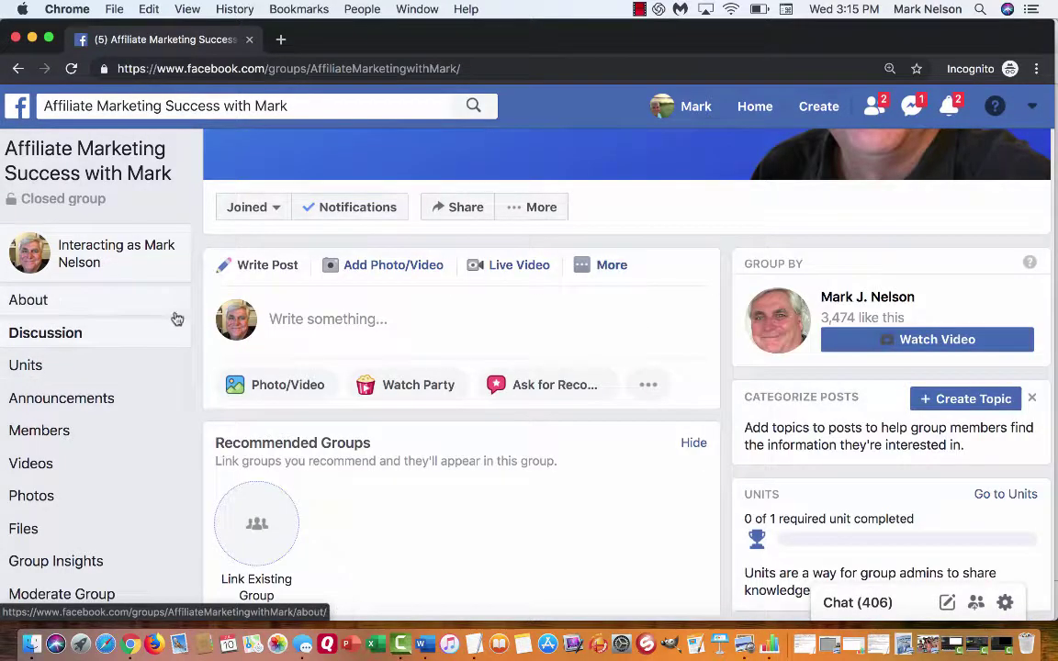
scroll(355, 386, "down", 5)
scroll(354, 387, "down", 8)
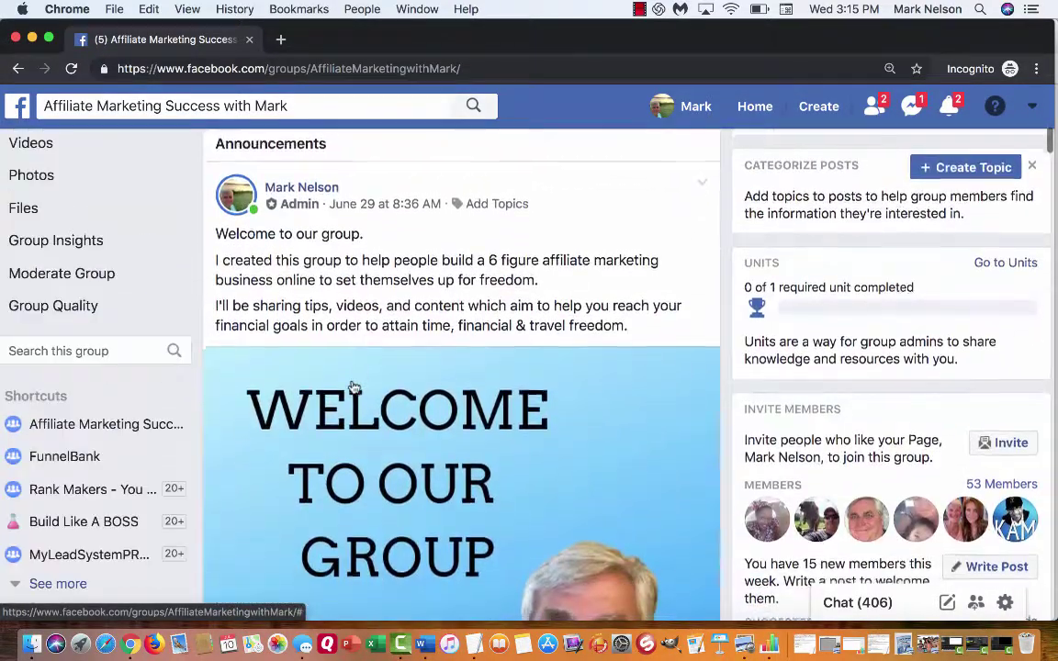
scroll(354, 387, "down", 4)
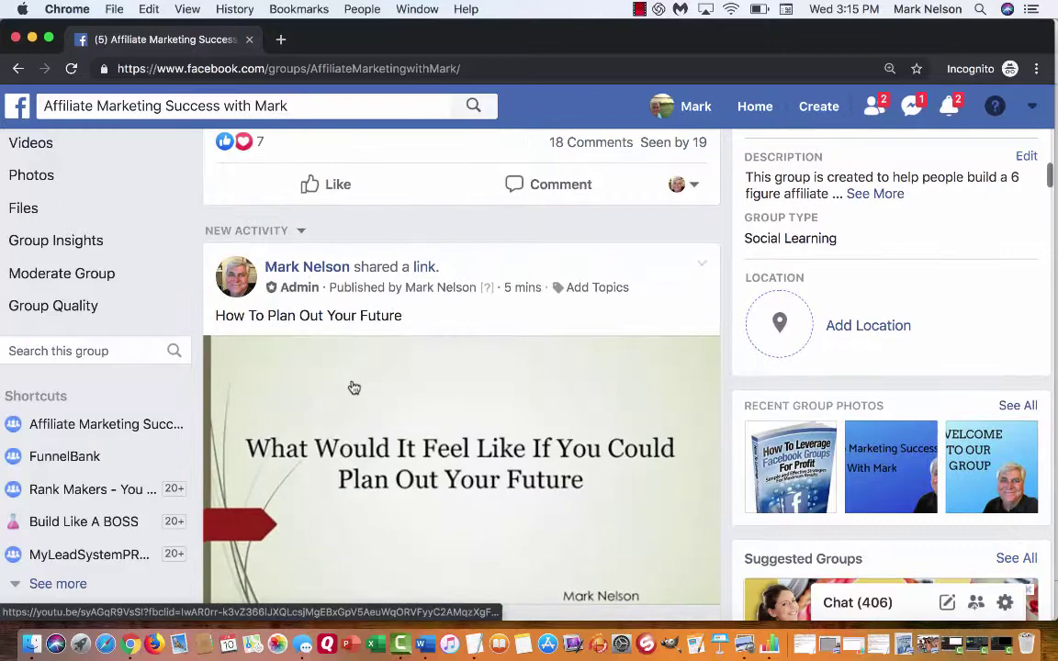
scroll(355, 388, "up", 3)
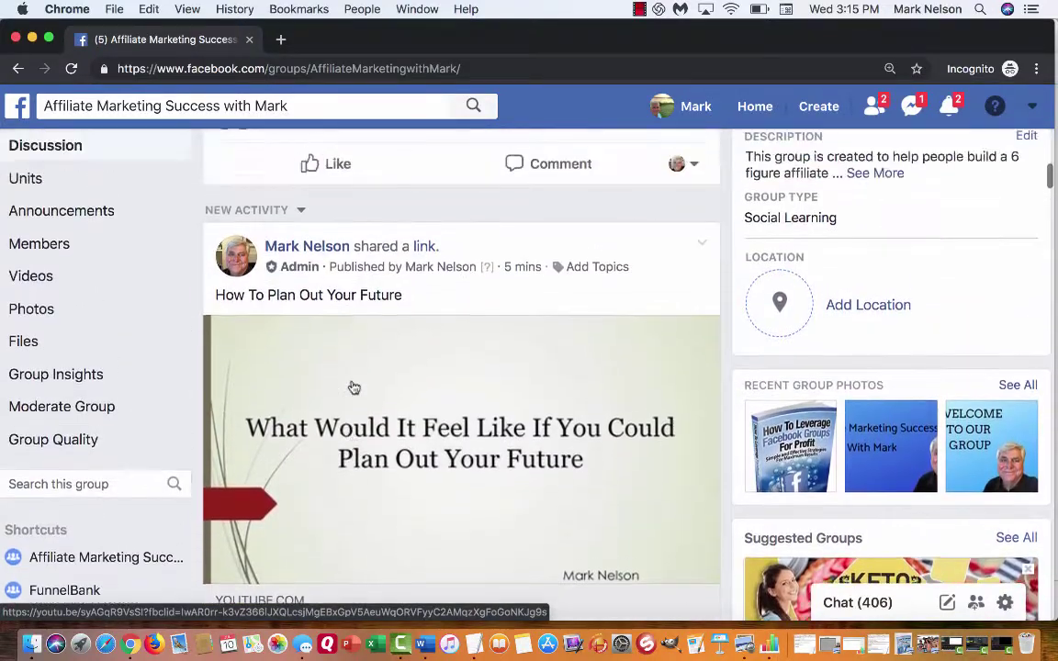
scroll(388, 393, "down", 1)
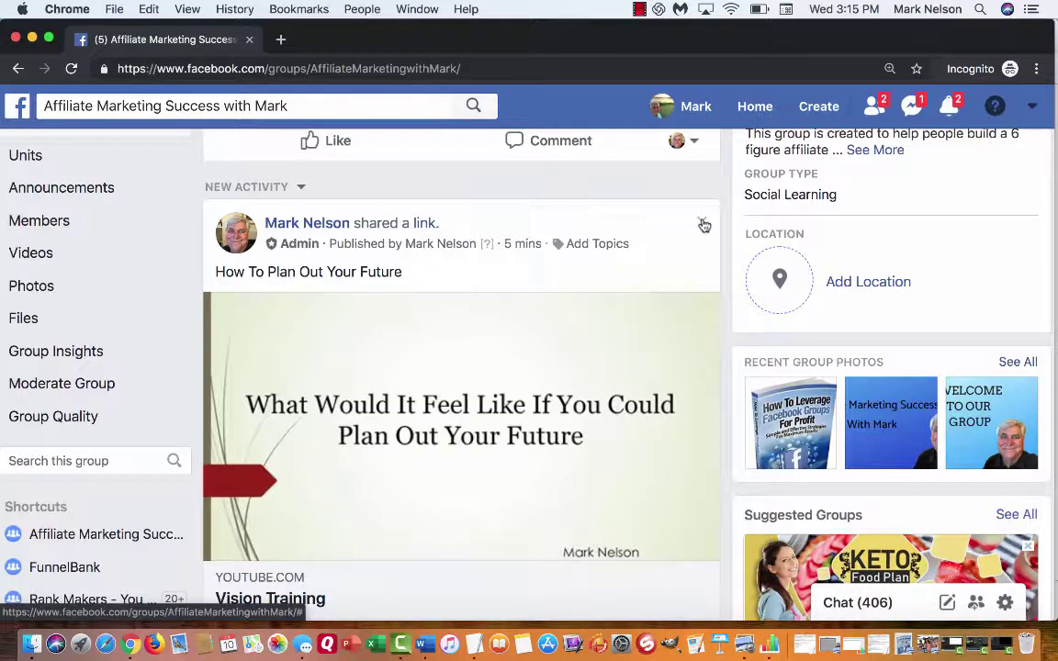
left_click(702, 224)
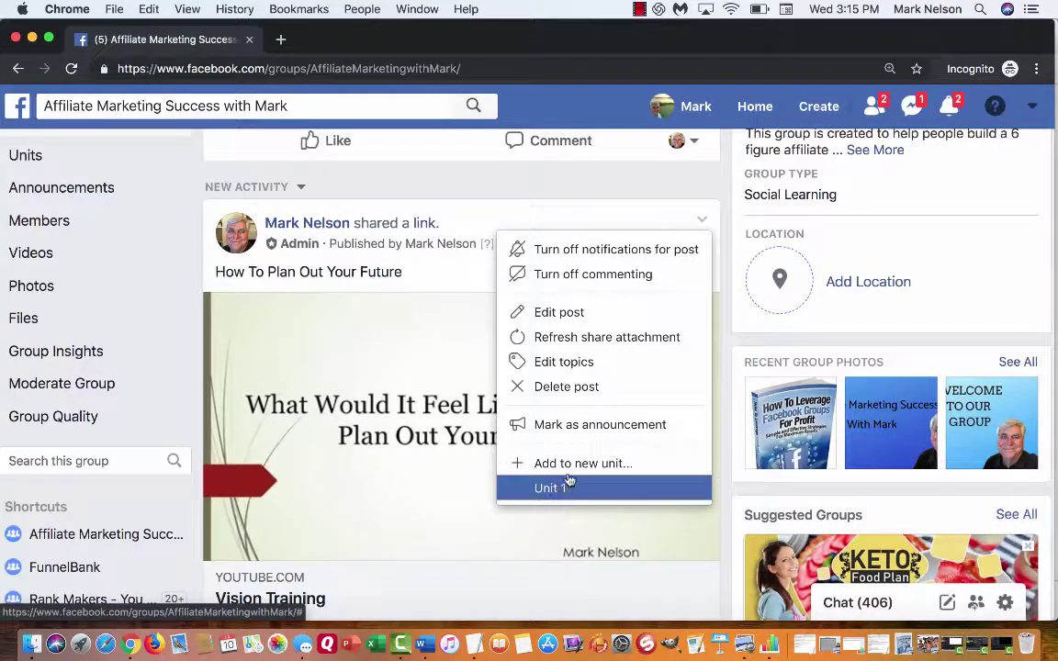
- Create unit 'Unit 2', described 'Vision and Belief Training', with post title 'How To Plan Out Your Future'
left_click(577, 468)
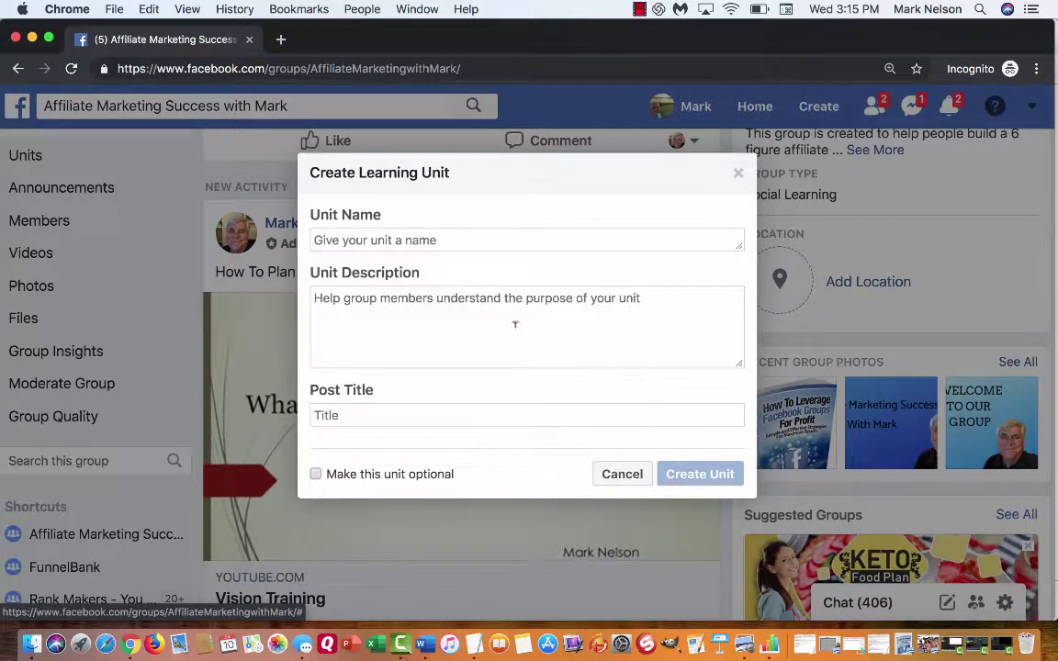
left_click(323, 239)
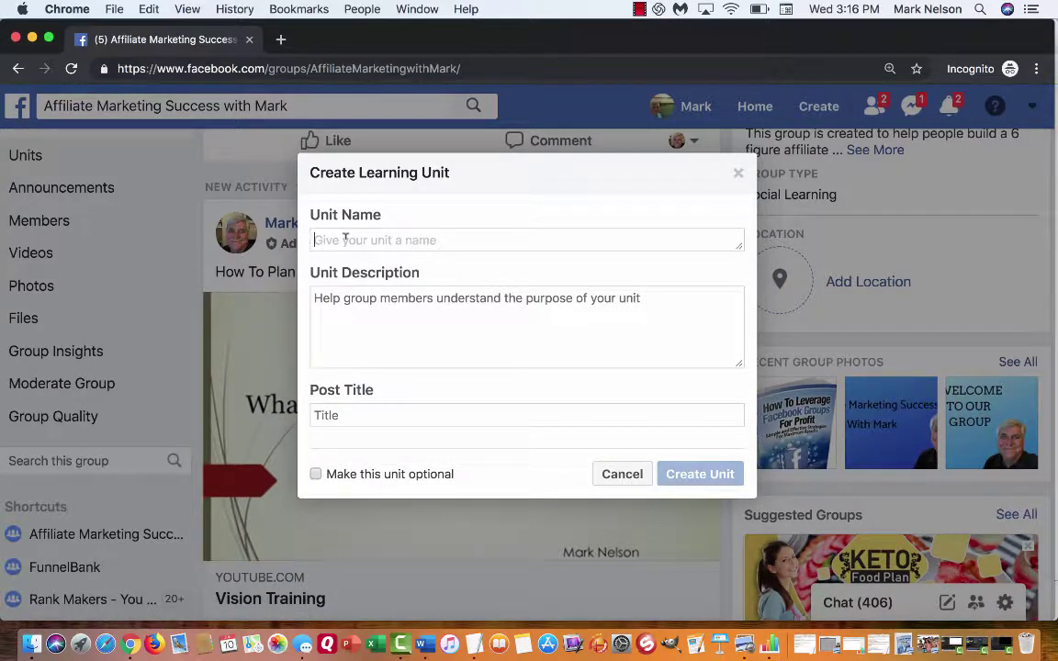
type("Unit 2")
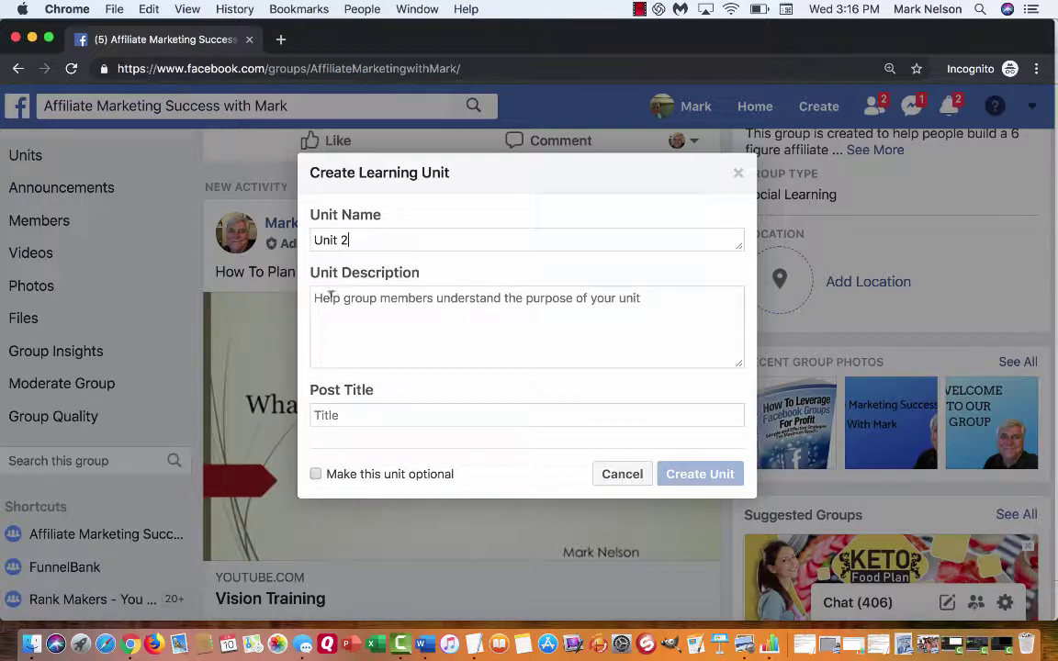
left_click(322, 296)
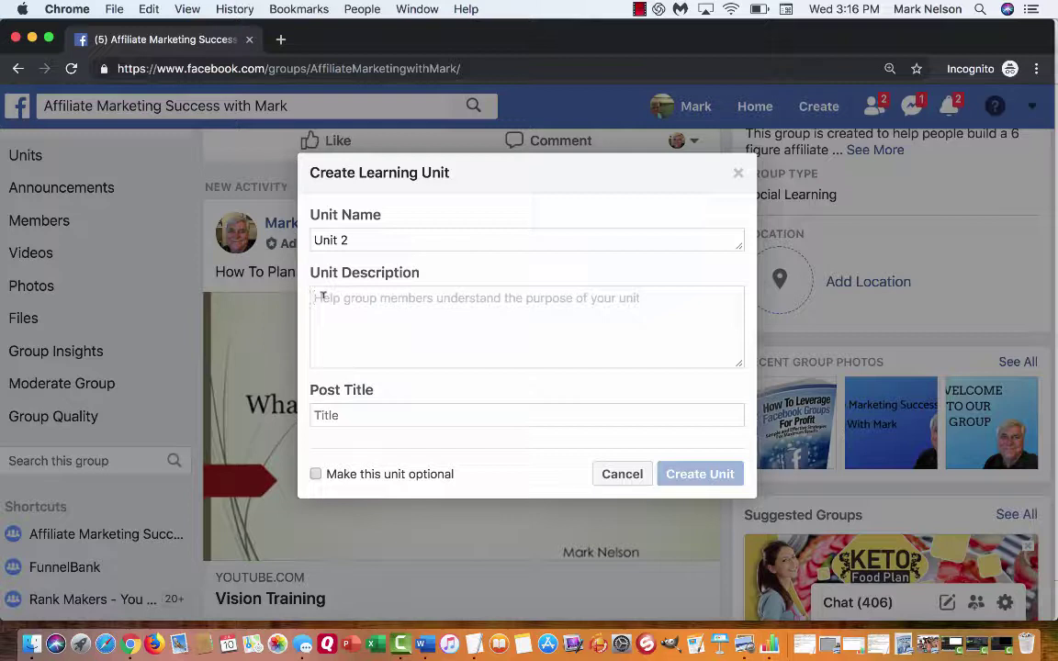
type("Vision and Belie")
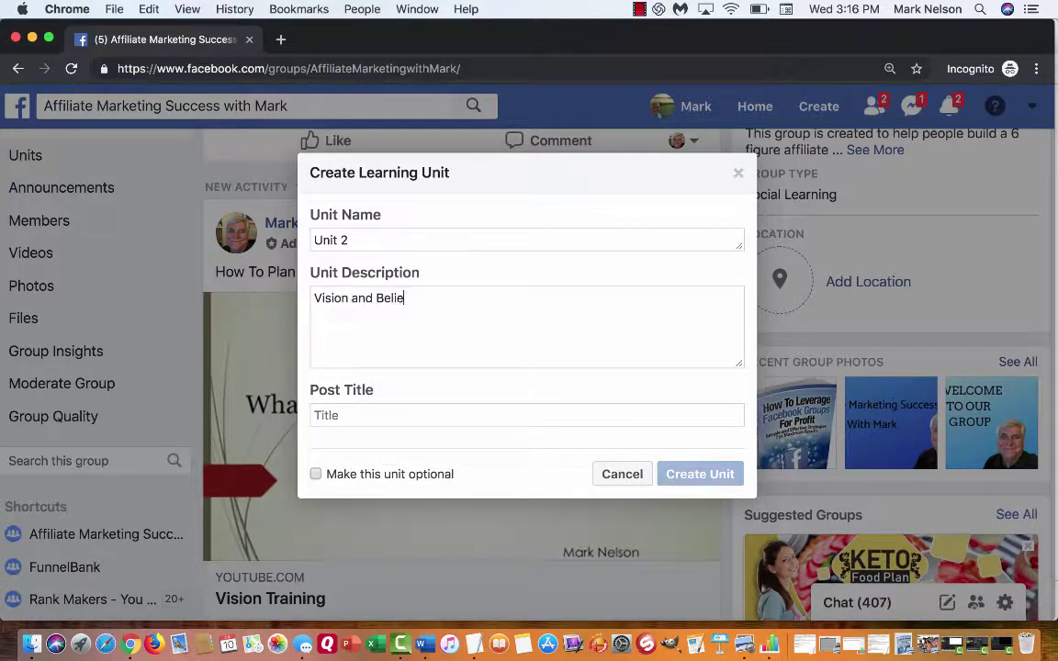
type("f Training")
left_click(337, 413)
type("H")
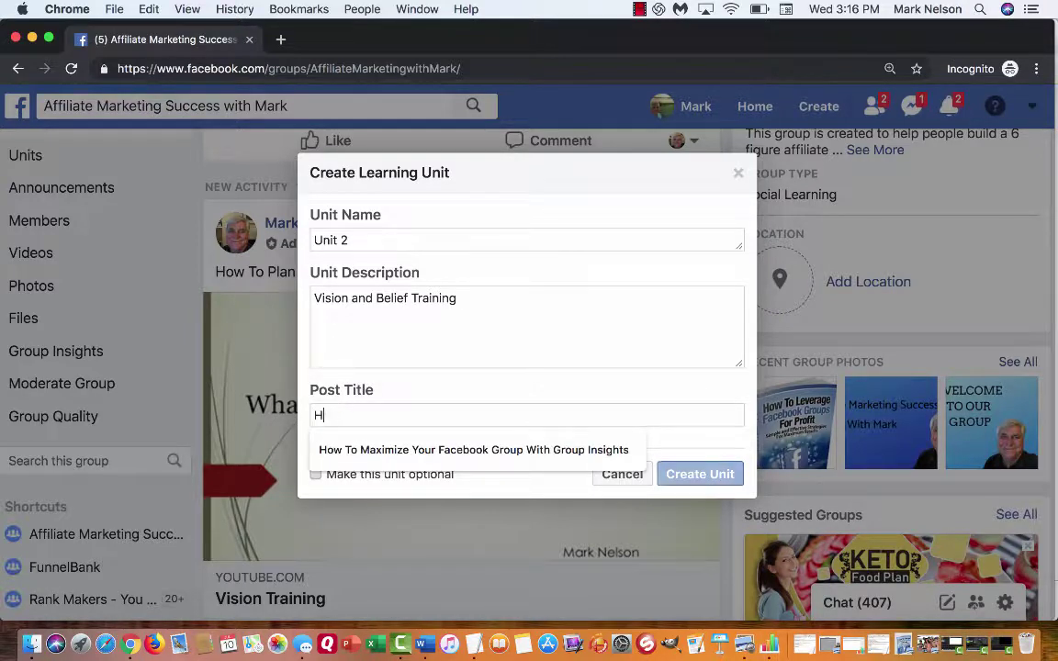
type("ow To Pl")
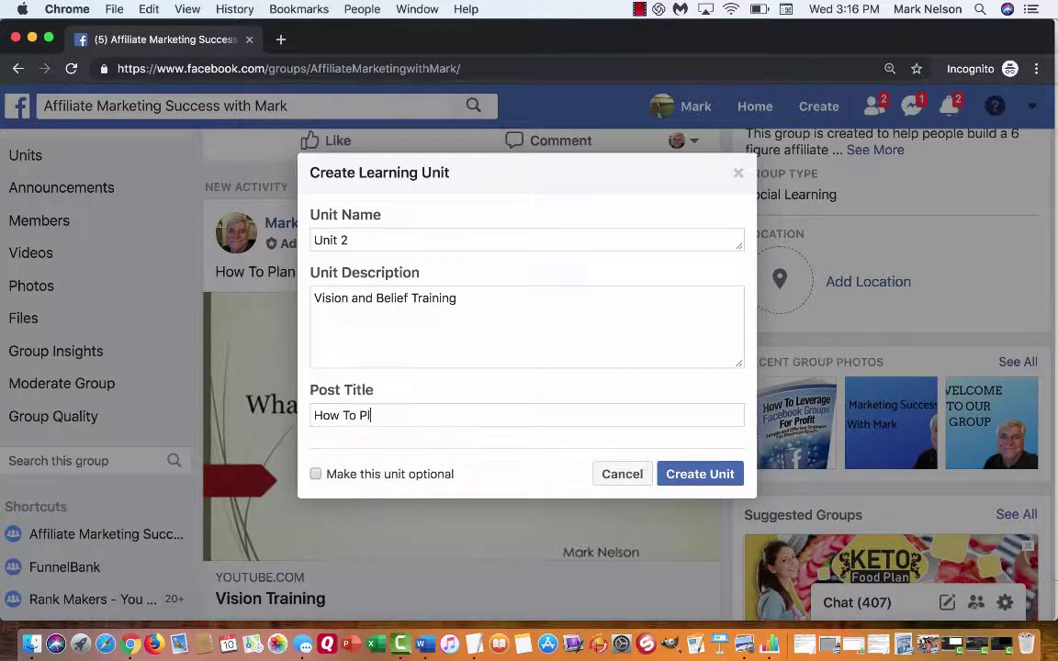
type("an Out YOur ====")
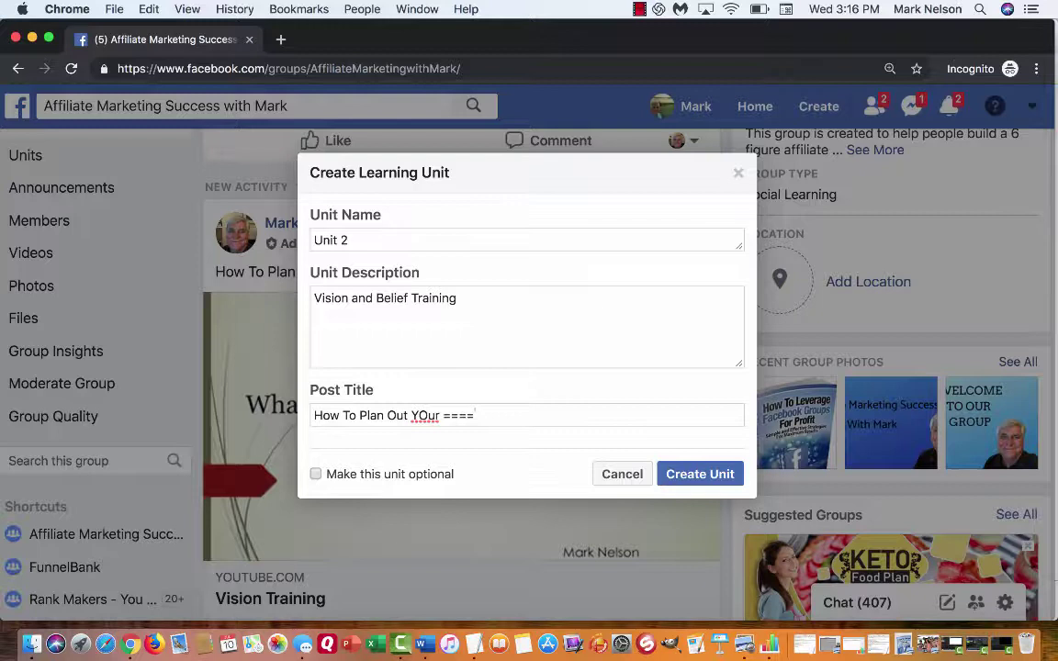
key("BackSpace")
key("BackSpace")
key("BackSpace")
key("BackSpace")
key("BackSpace")
type("our Future")
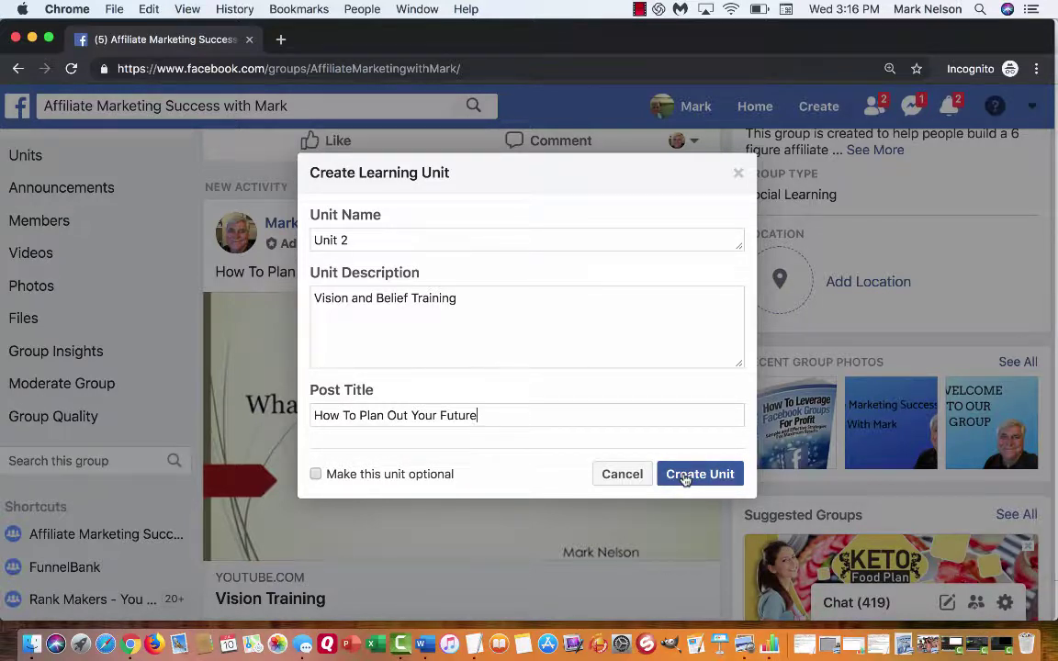
left_click(684, 477)
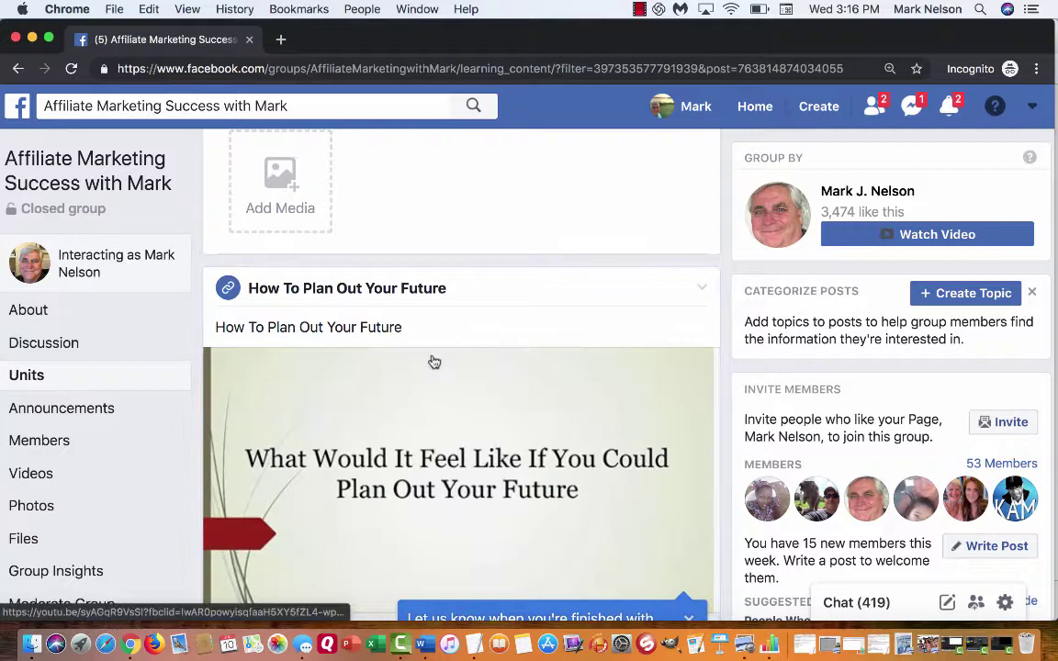
- Close the 'Let us know when you're finished' tooltip on the Vision Training video post
scroll(435, 362, "down", 2)
scroll(432, 359, "up", 3)
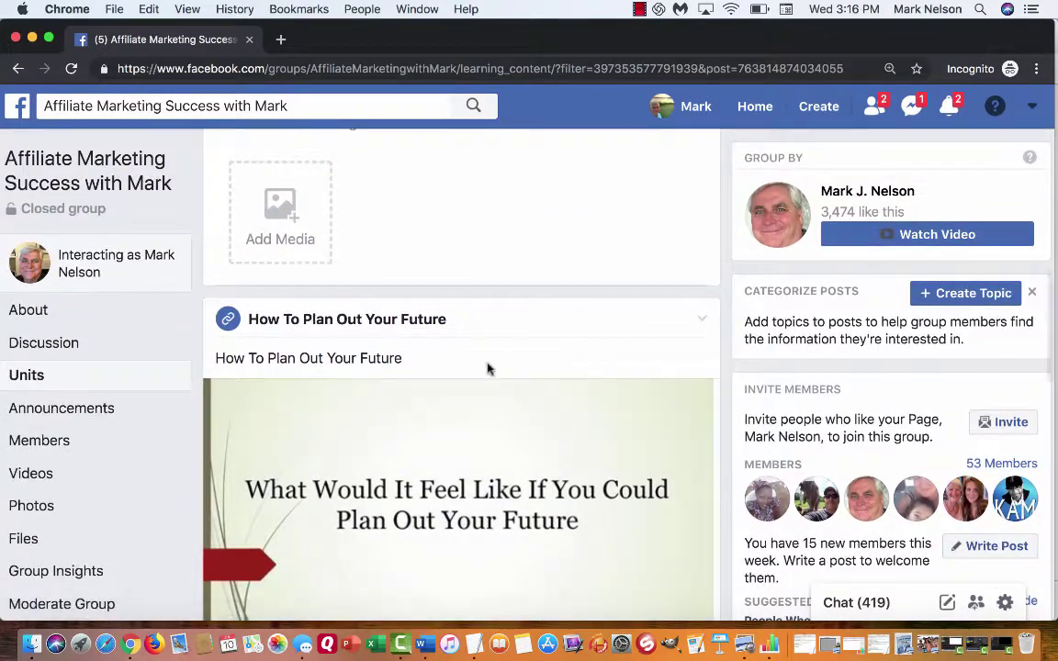
scroll(476, 399, "down", 5)
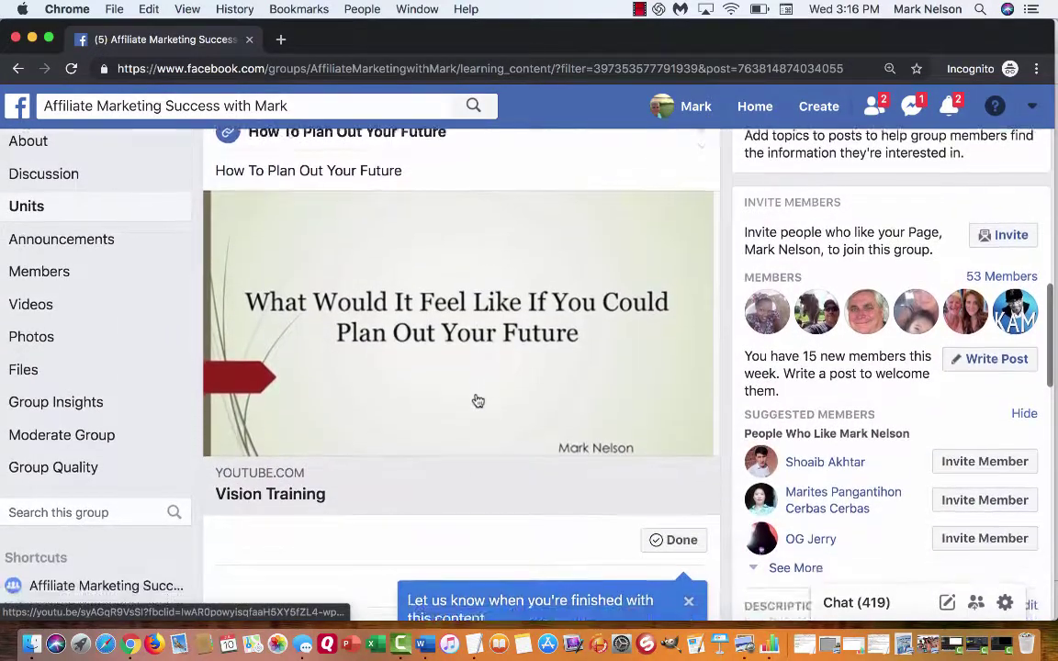
scroll(478, 401, "up", 2)
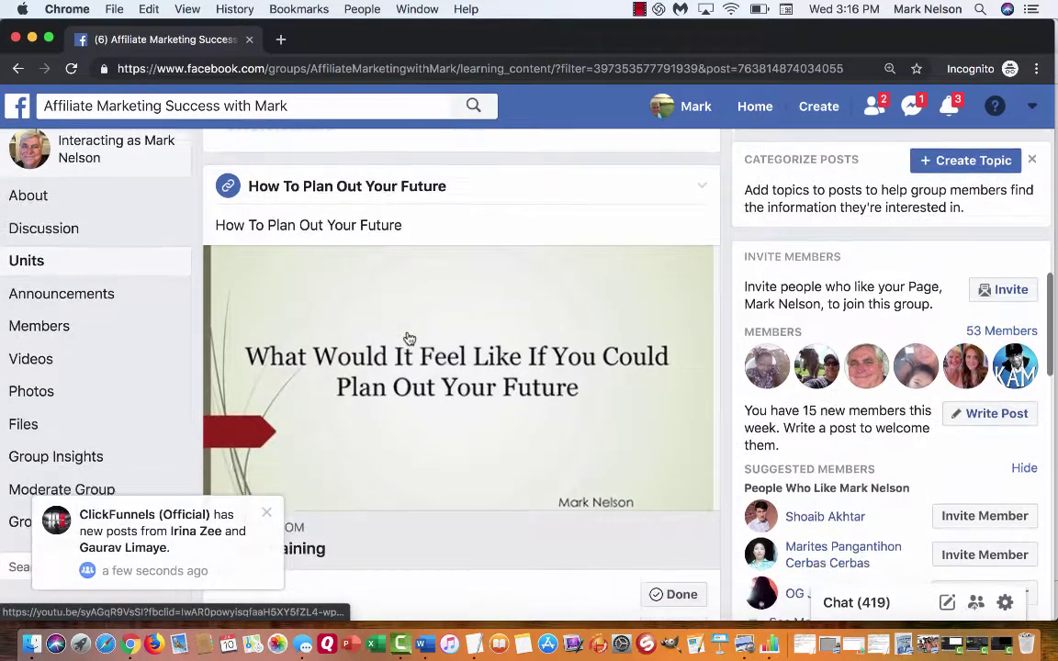
scroll(409, 339, "down", 3)
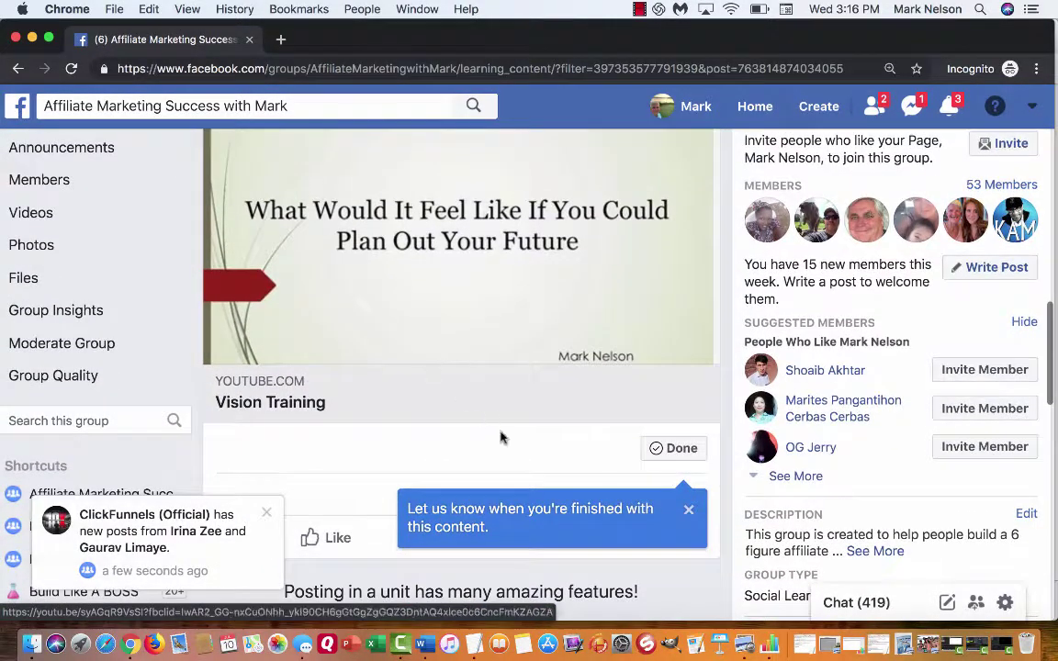
left_click(690, 514)
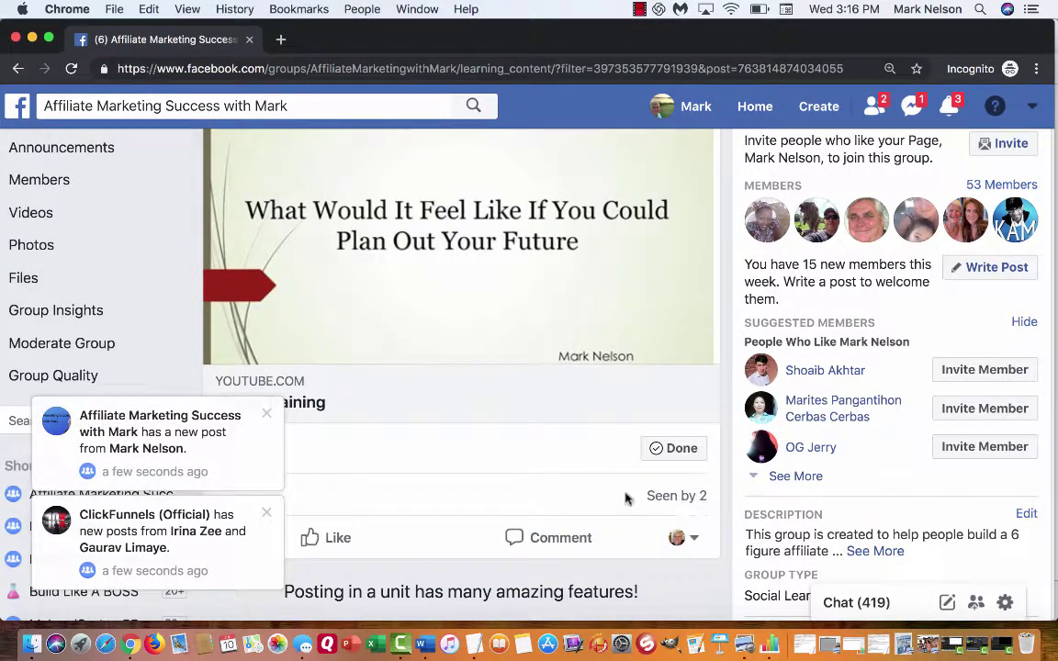
scroll(496, 418, "up", 1)
scroll(498, 415, "down", 1)
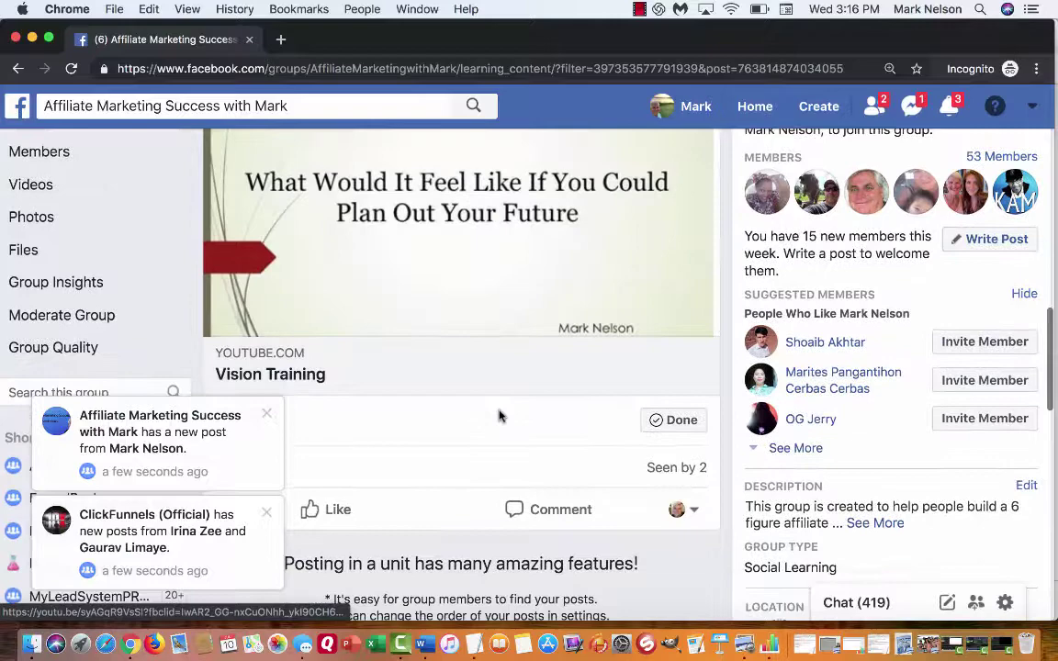
scroll(498, 416, "up", 1)
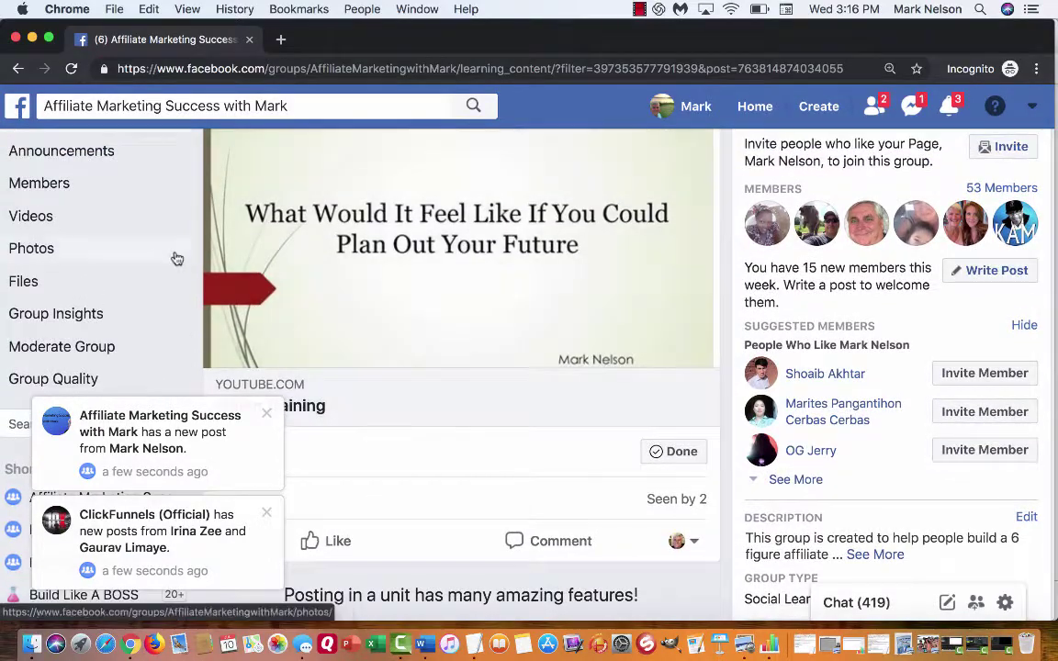
scroll(156, 253, "up", 2)
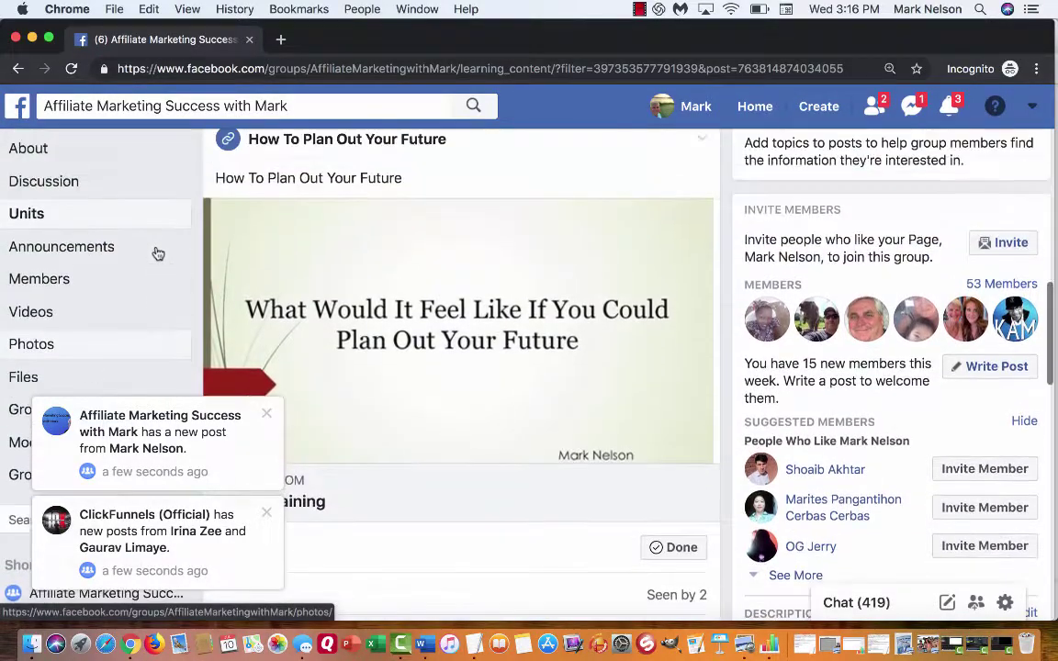
- Go to the Units overview, close the new-post and ClickFunnels notifications, and check the Unit 1 and Unit 2 cards
left_click(19, 215)
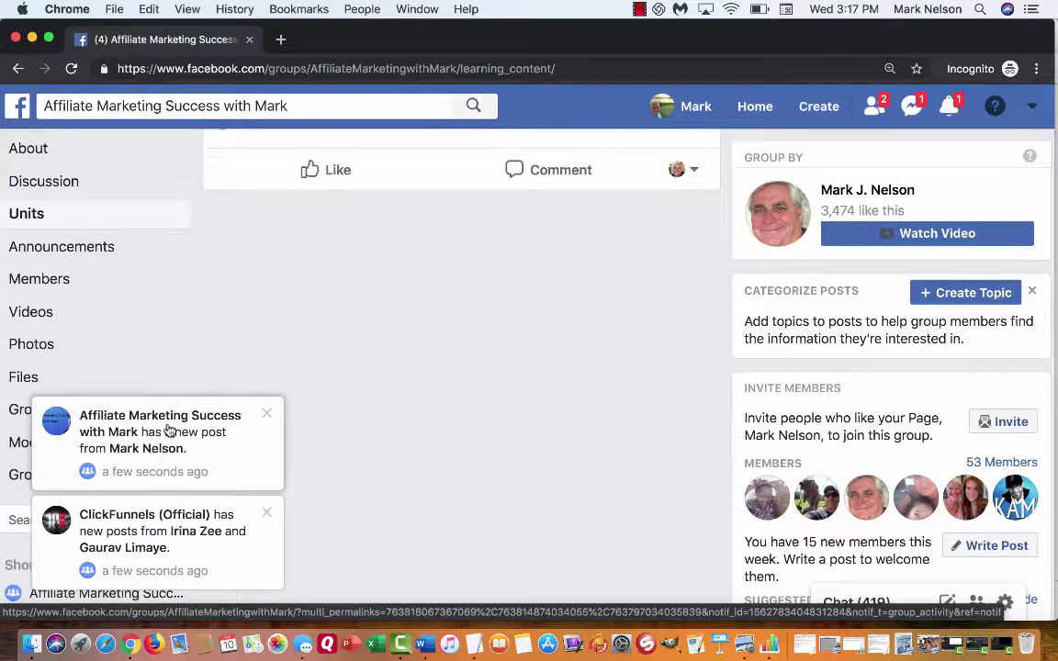
left_click(267, 412)
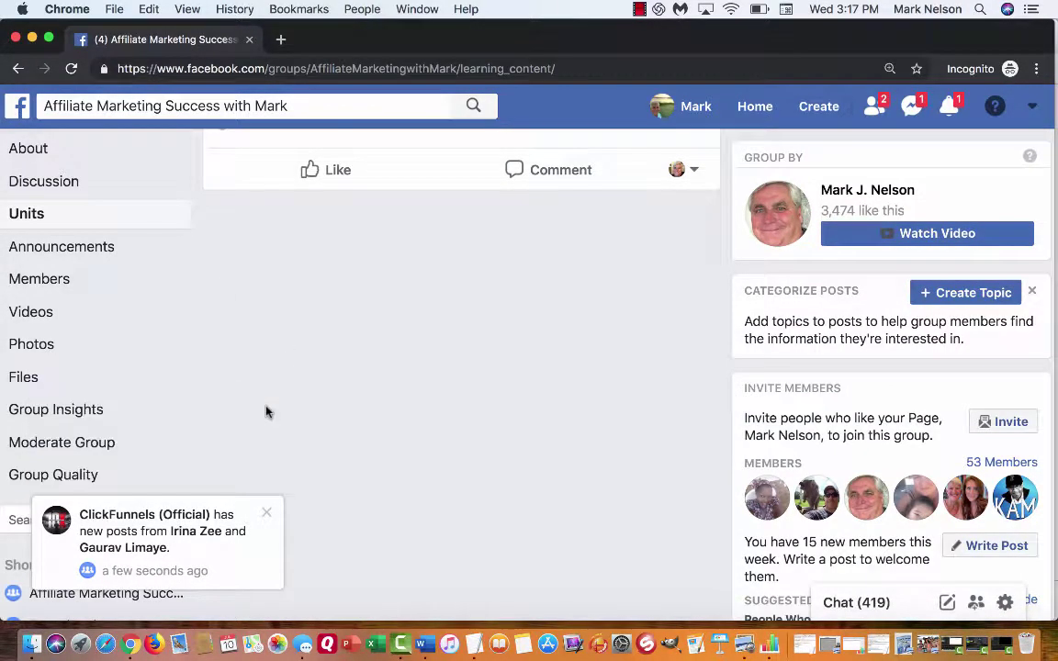
left_click(263, 508)
scroll(121, 338, "up", 5)
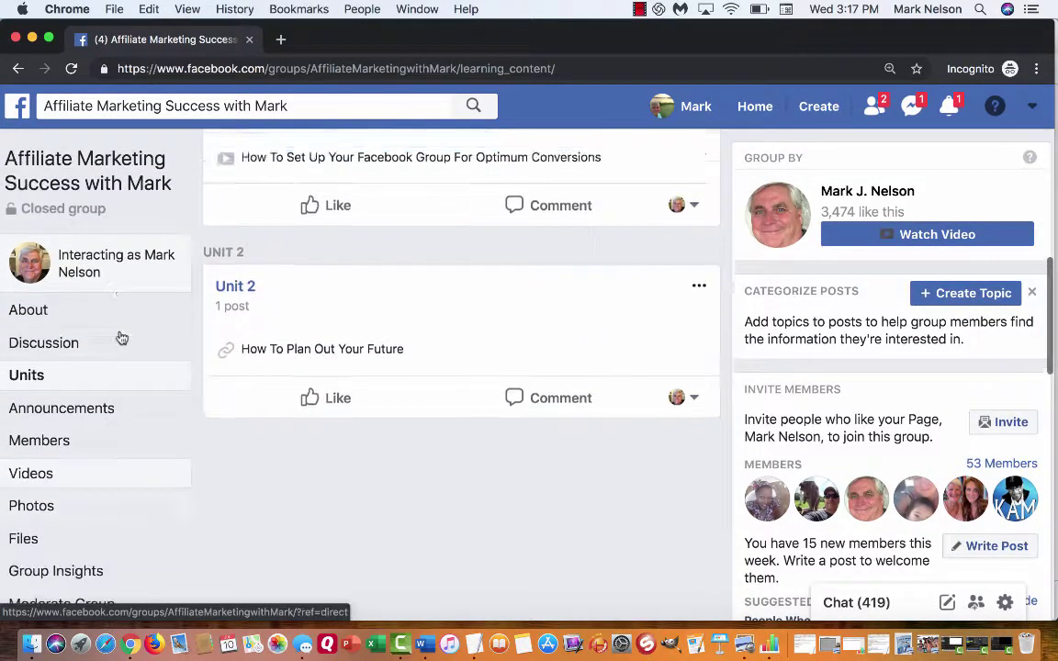
scroll(122, 338, "up", 4)
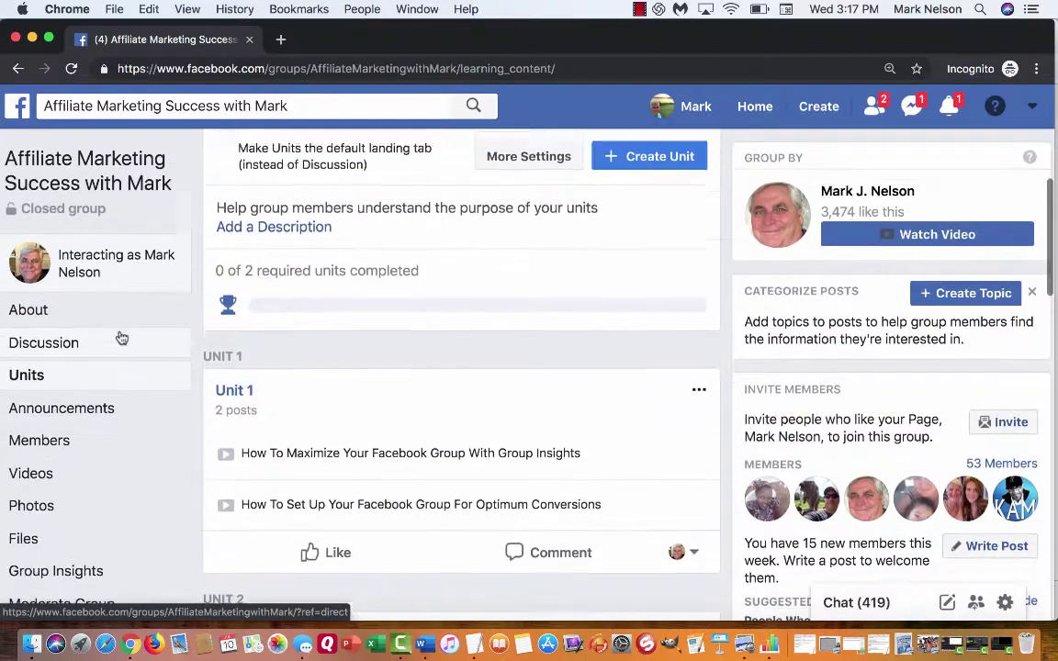
scroll(121, 338, "up", 3)
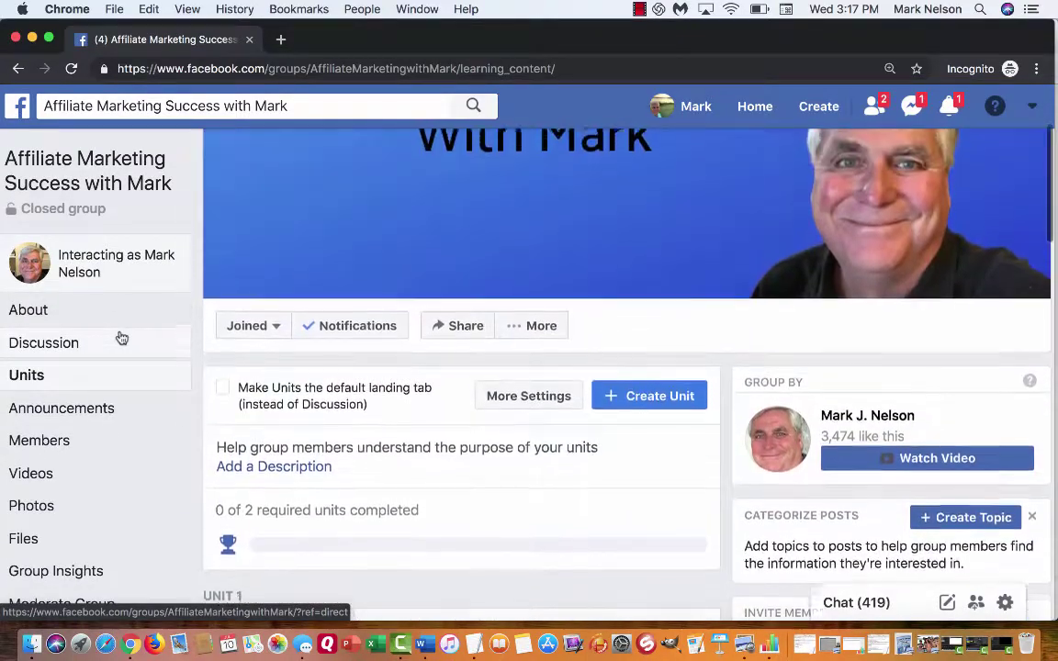
scroll(121, 338, "down", 4)
scroll(121, 338, "down", 8)
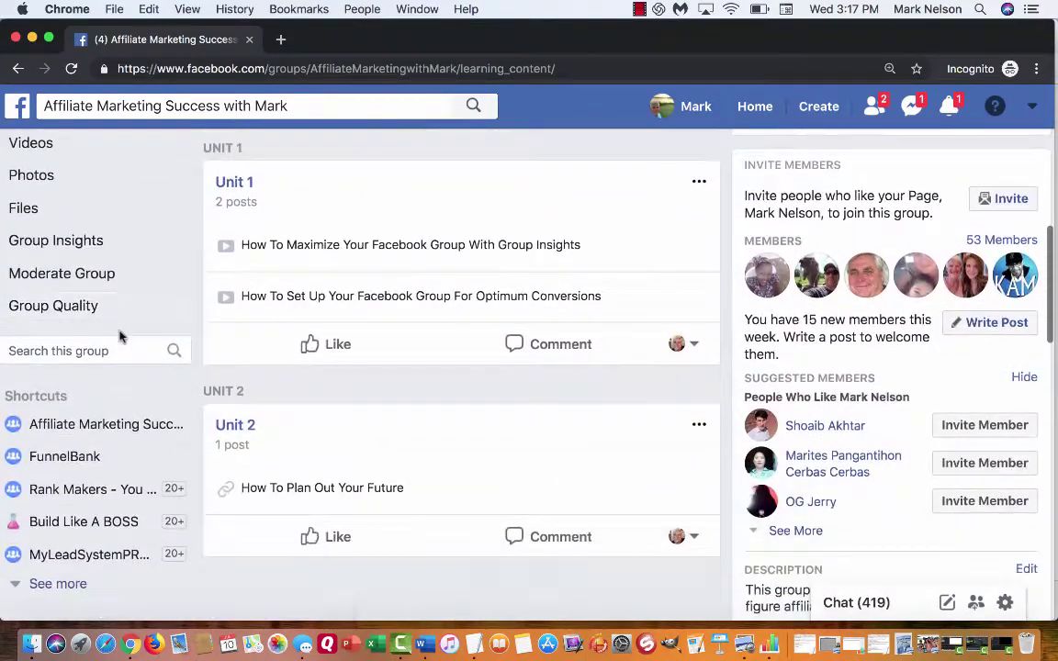
scroll(119, 338, "down", 1)
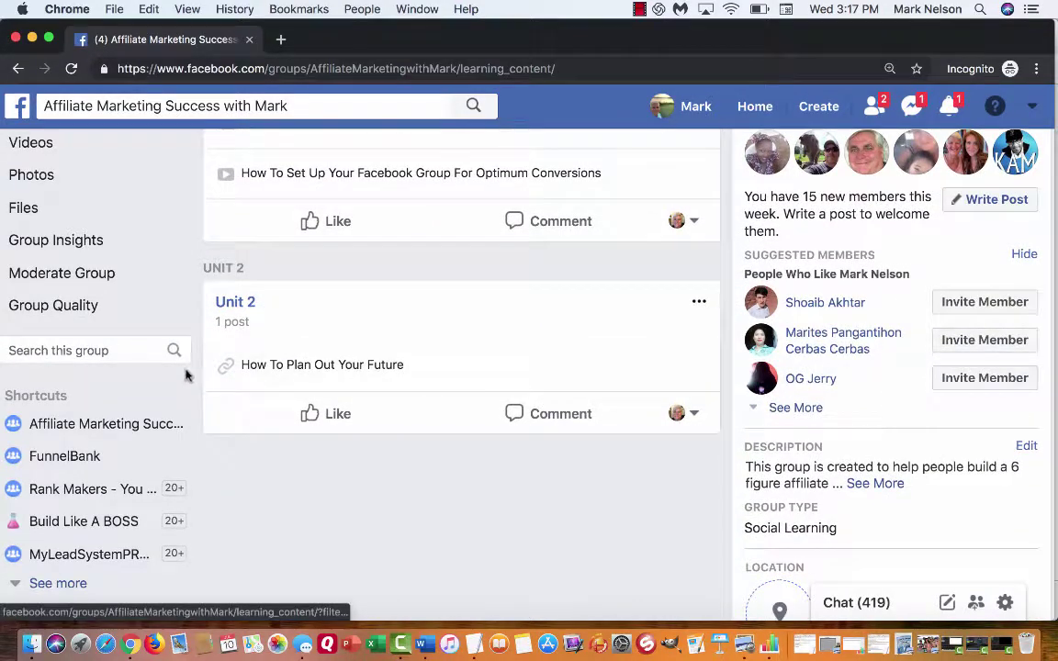
- Move Unit 2 above Unit 1 in the Units list
left_click(698, 303)
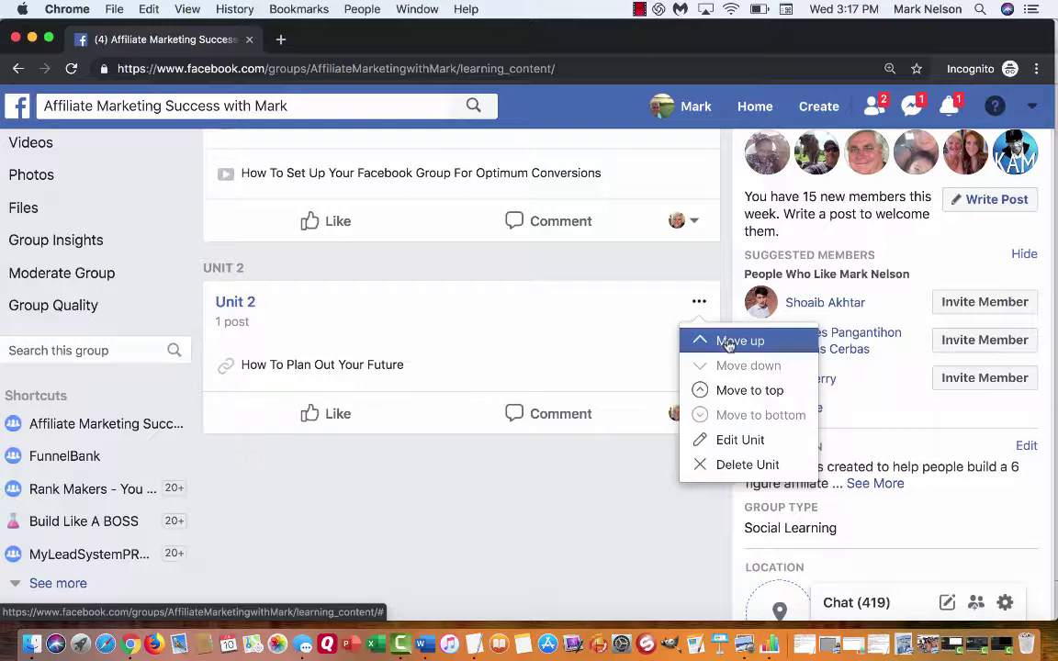
left_click(728, 342)
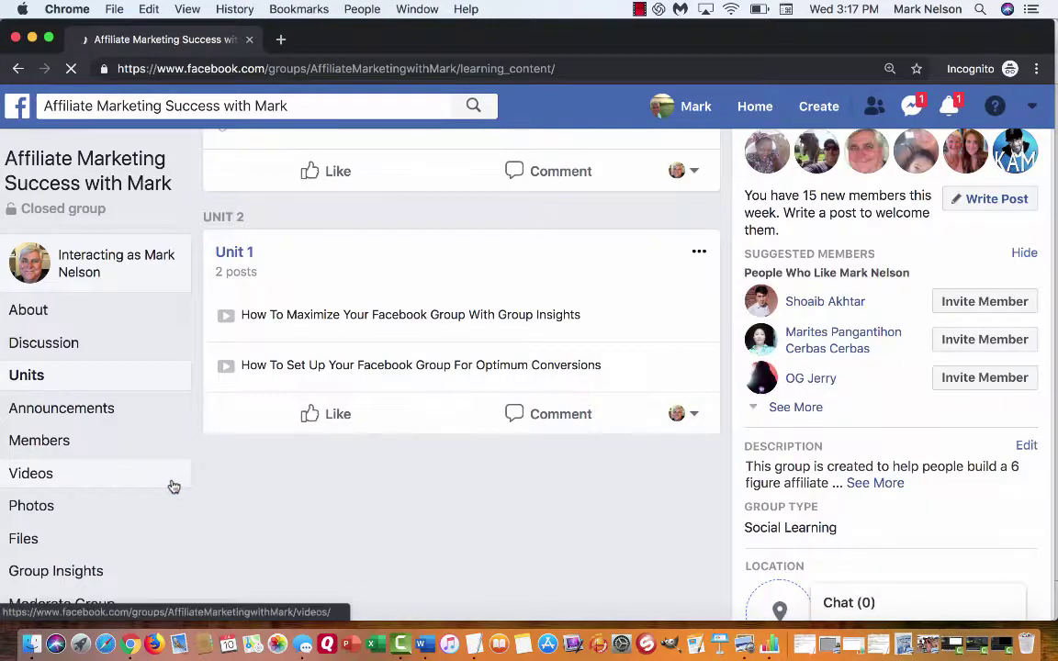
scroll(174, 487, "down", 2)
scroll(173, 487, "up", 5)
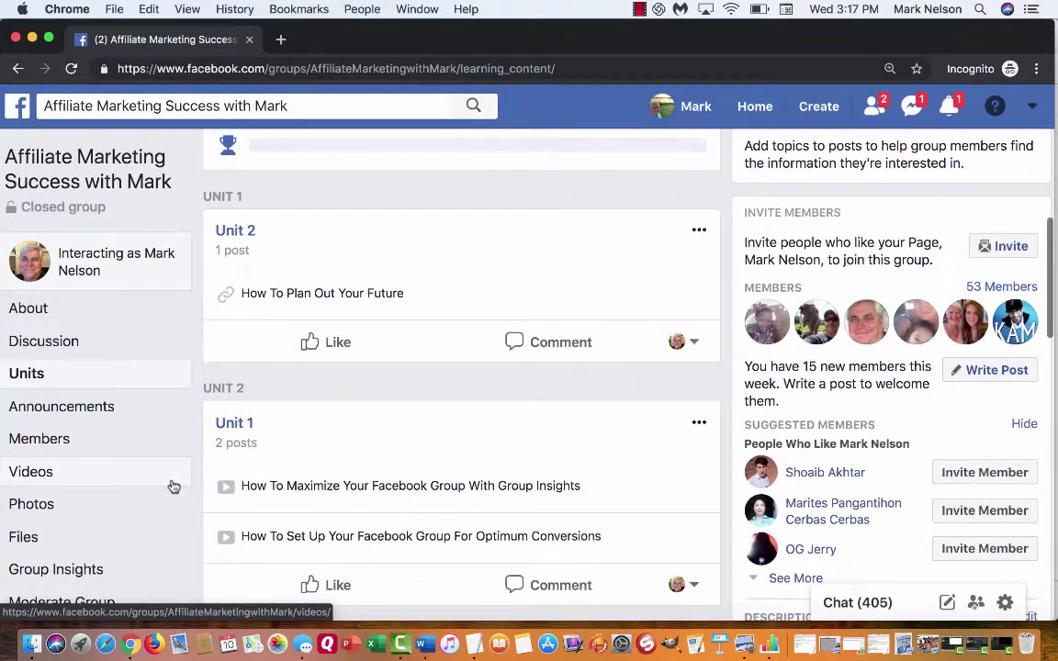
scroll(172, 485, "down", 1)
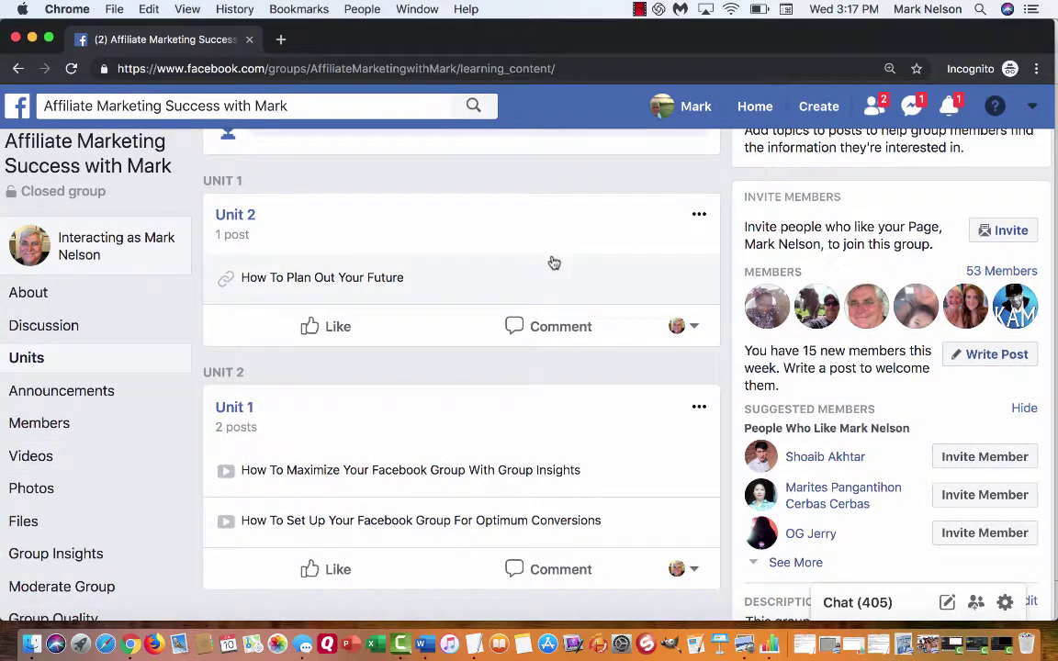
- Rename the first unit, holding 'How To Plan Out Your Future', to Unit 1 and save
left_click(699, 215)
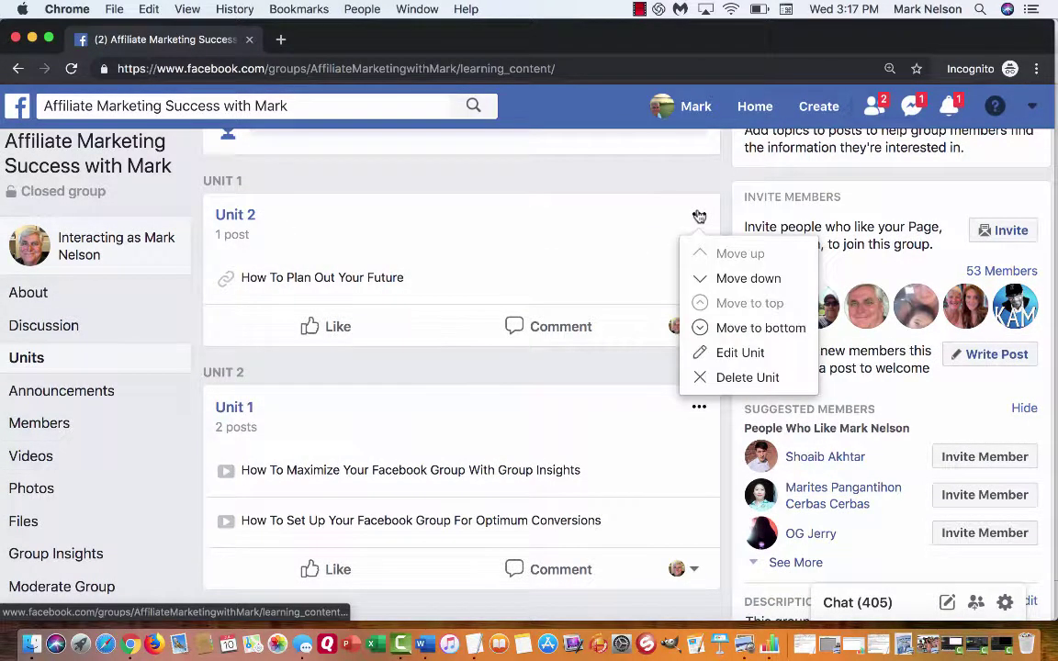
left_click(726, 357)
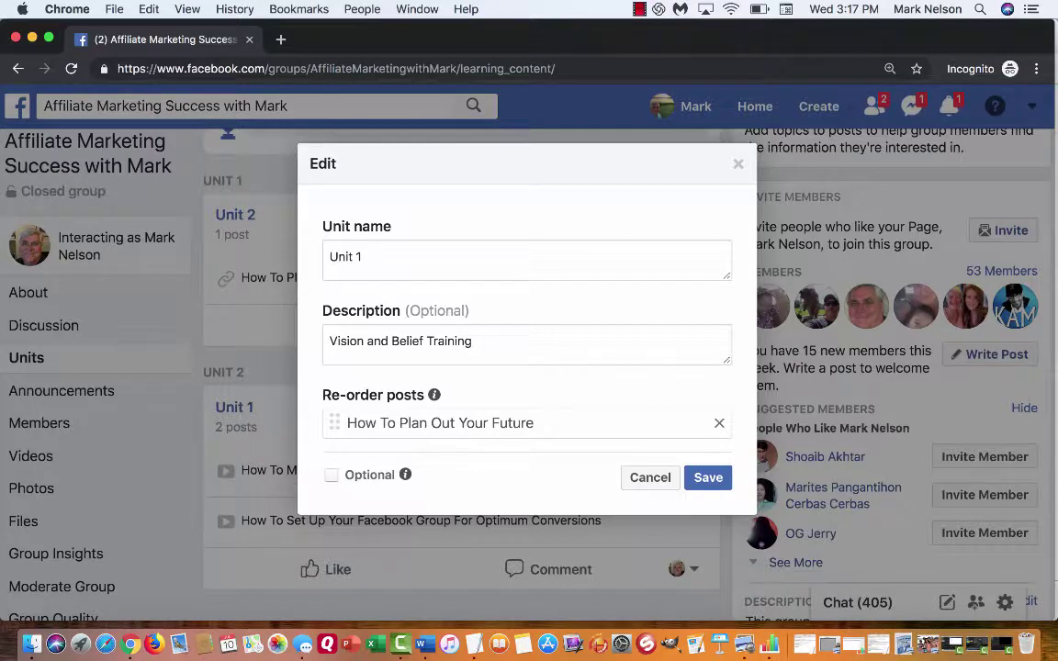
left_click(713, 480)
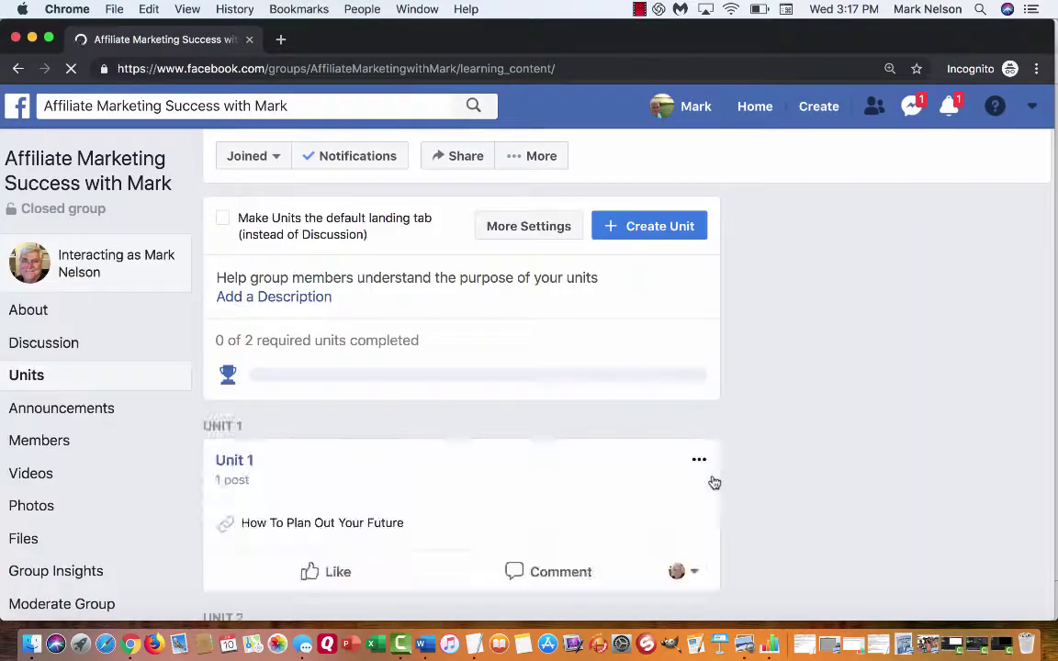
- Rename the second unit, holding the two Facebook-group posts, to Unit 2 and save
scroll(415, 432, "down", 5)
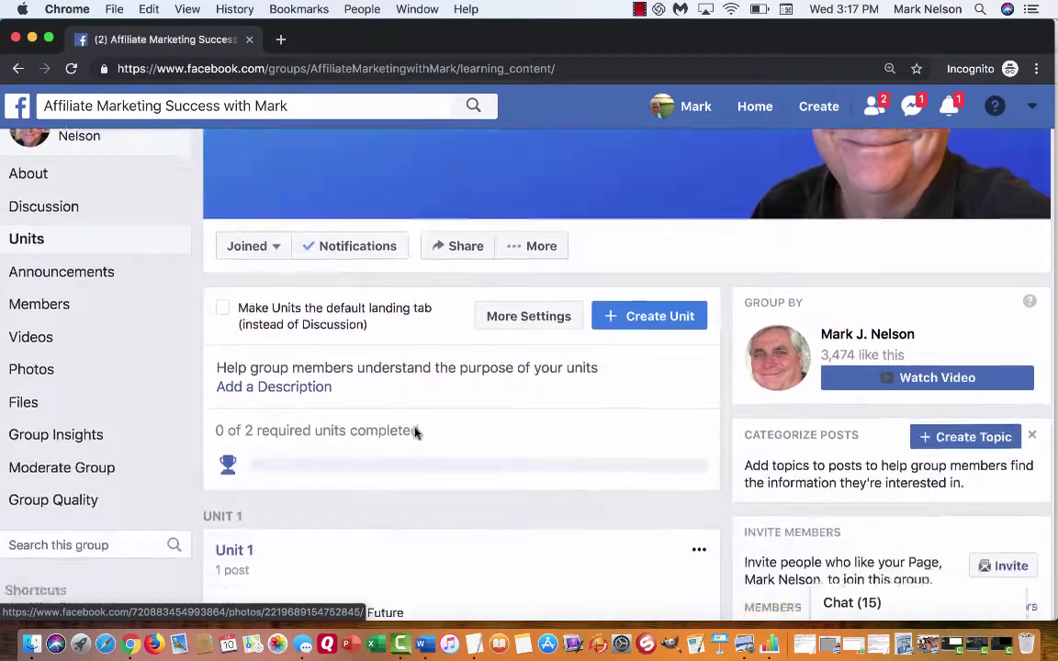
scroll(415, 432, "down", 4)
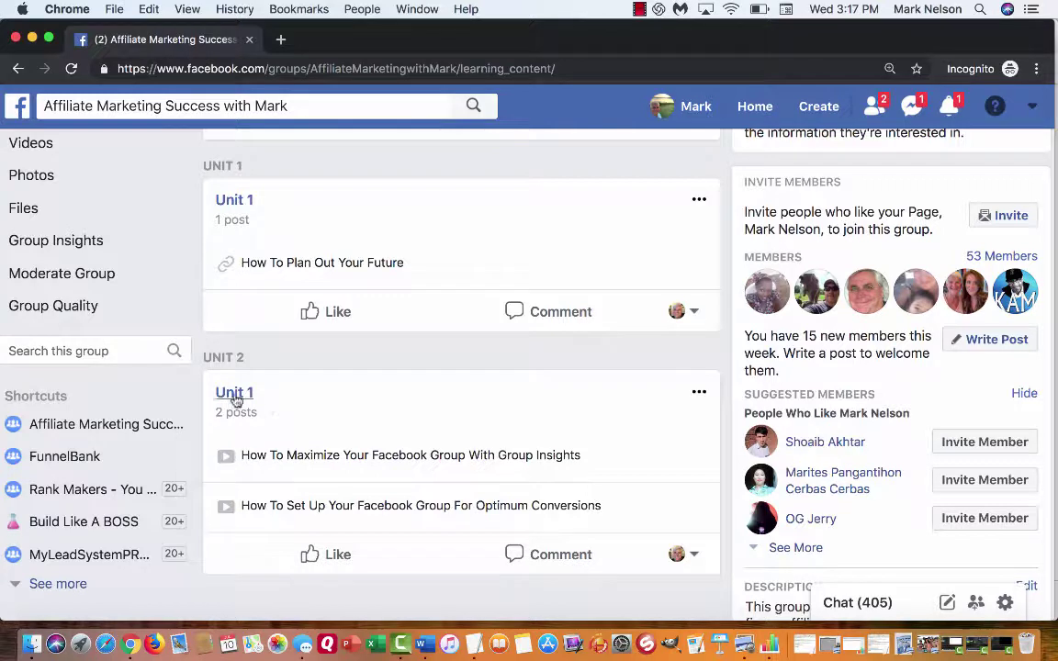
left_click(700, 396)
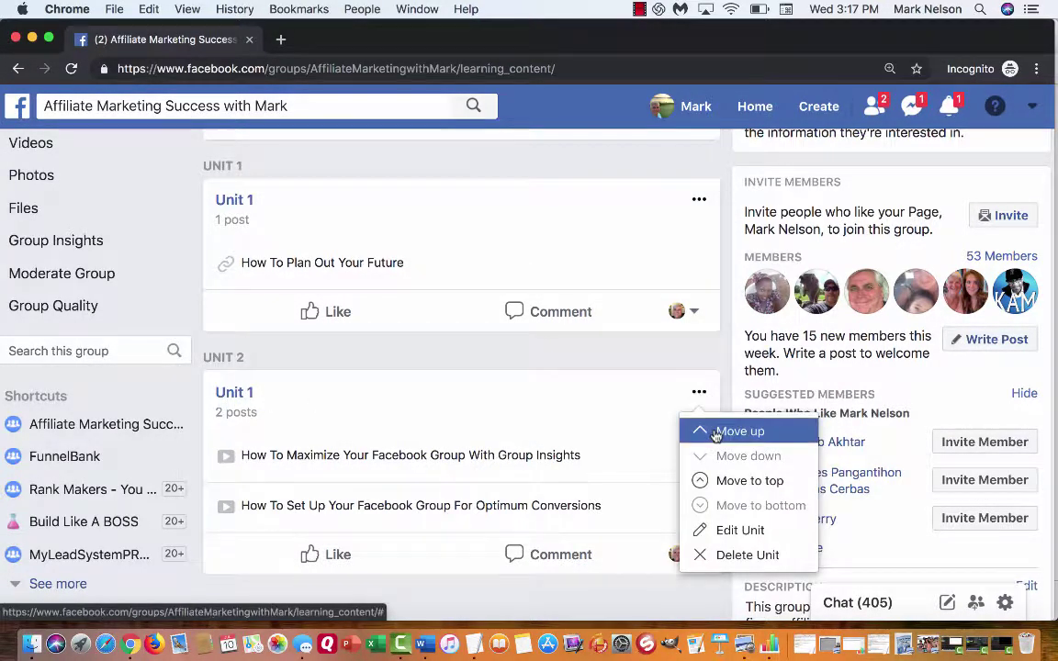
left_click(728, 531)
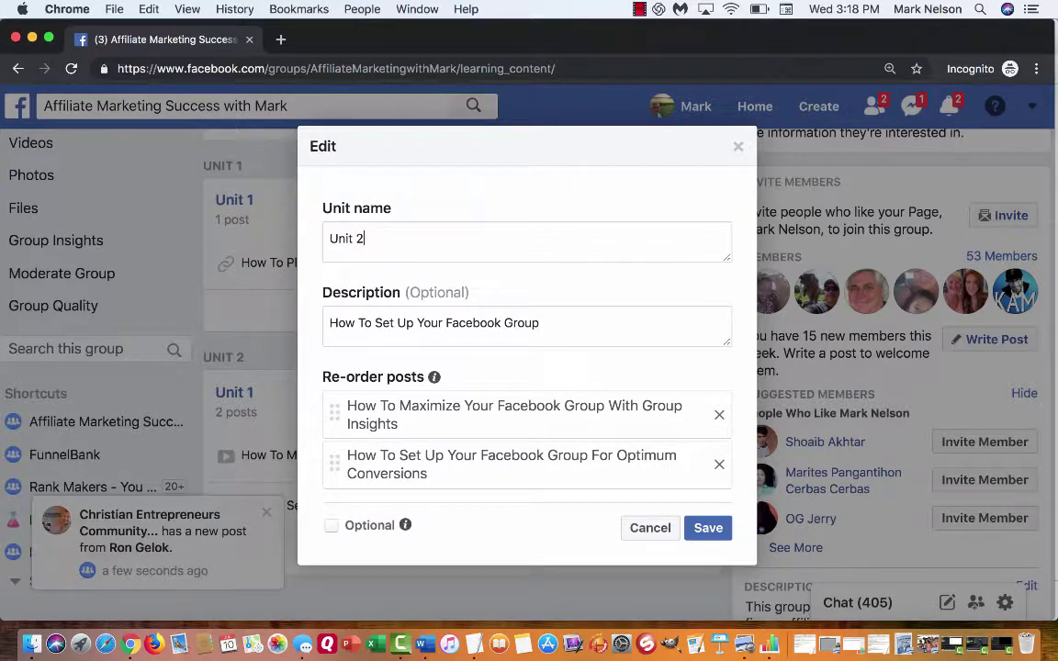
left_click(709, 530)
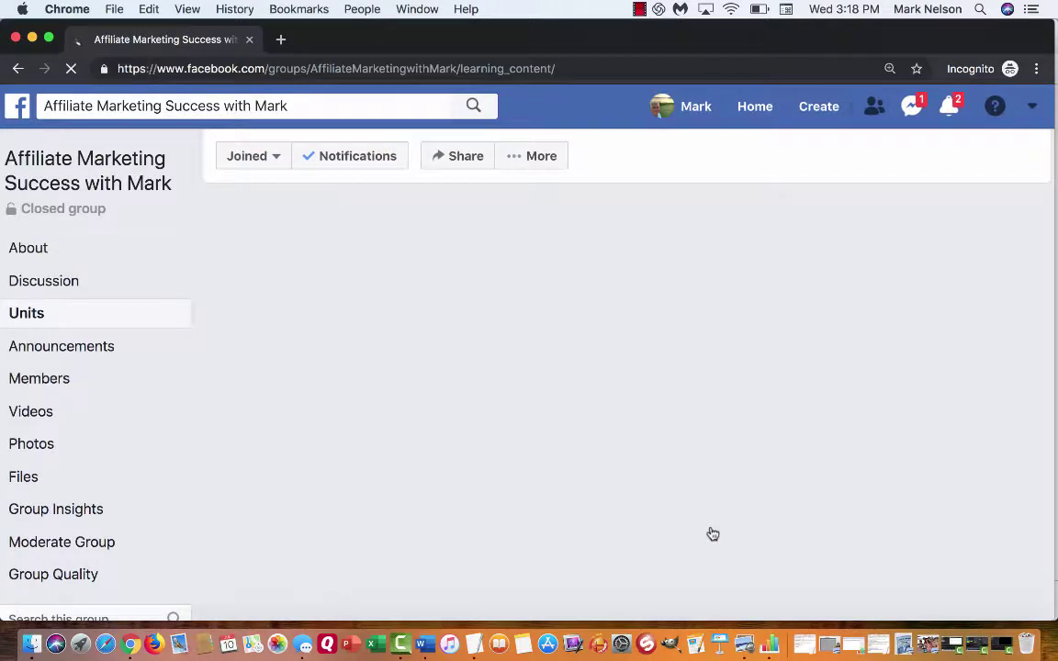
scroll(278, 371, "down", 4)
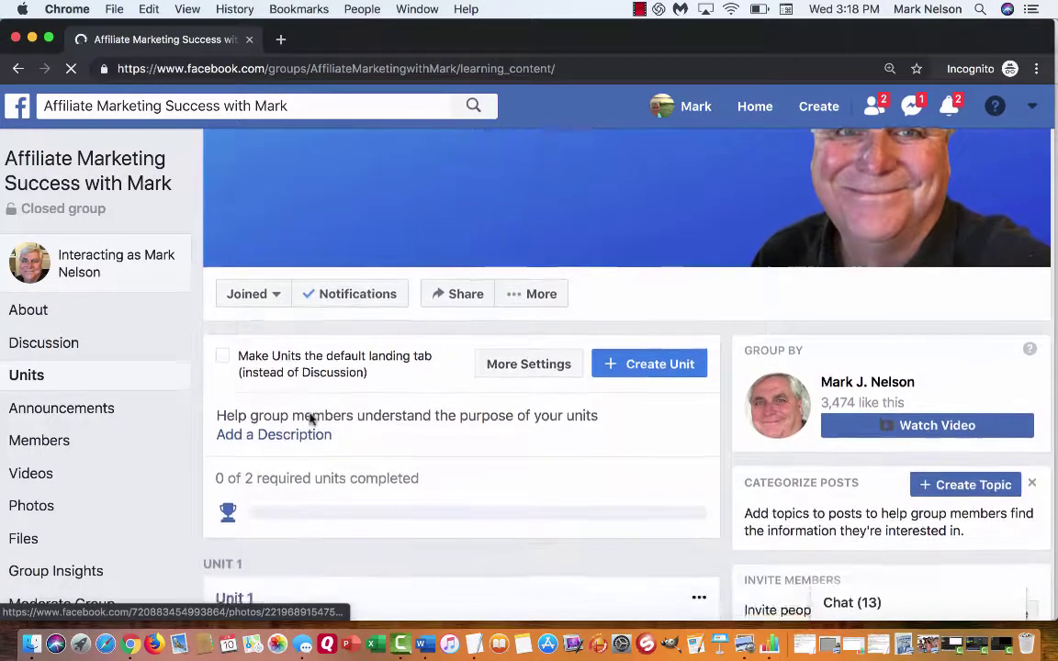
scroll(310, 419, "down", 8)
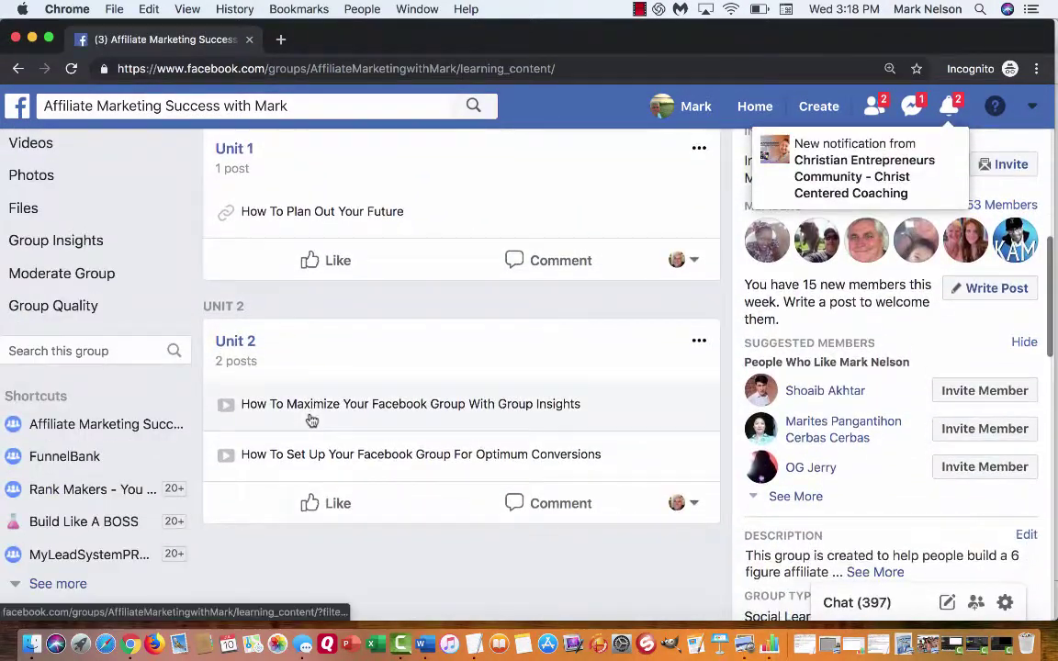
scroll(312, 419, "down", 1)
scroll(309, 569, "down", 1)
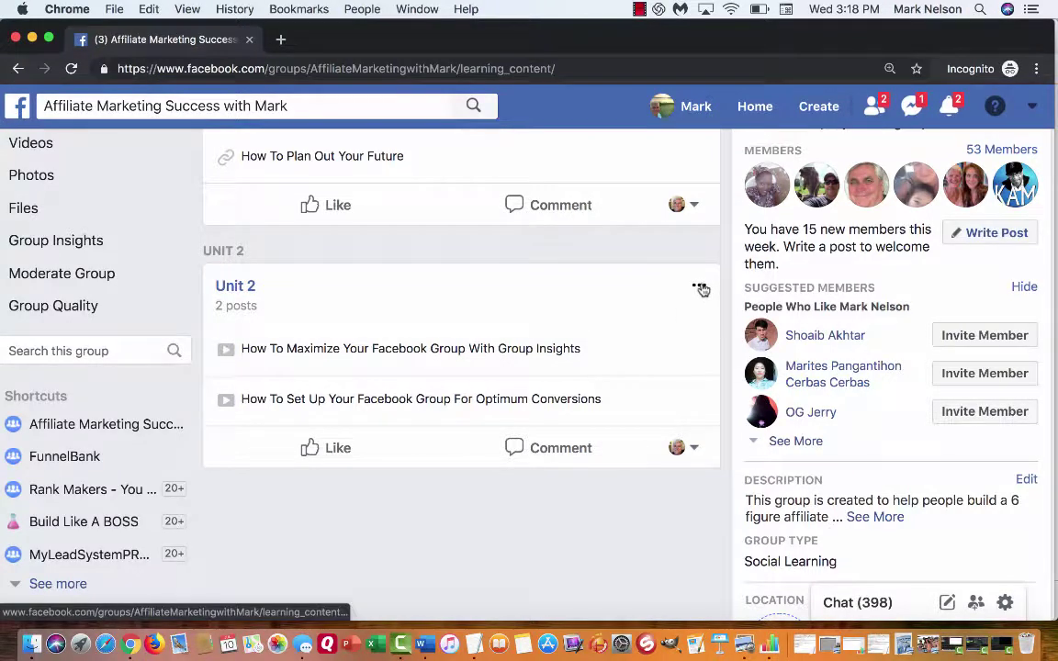
left_click(700, 290)
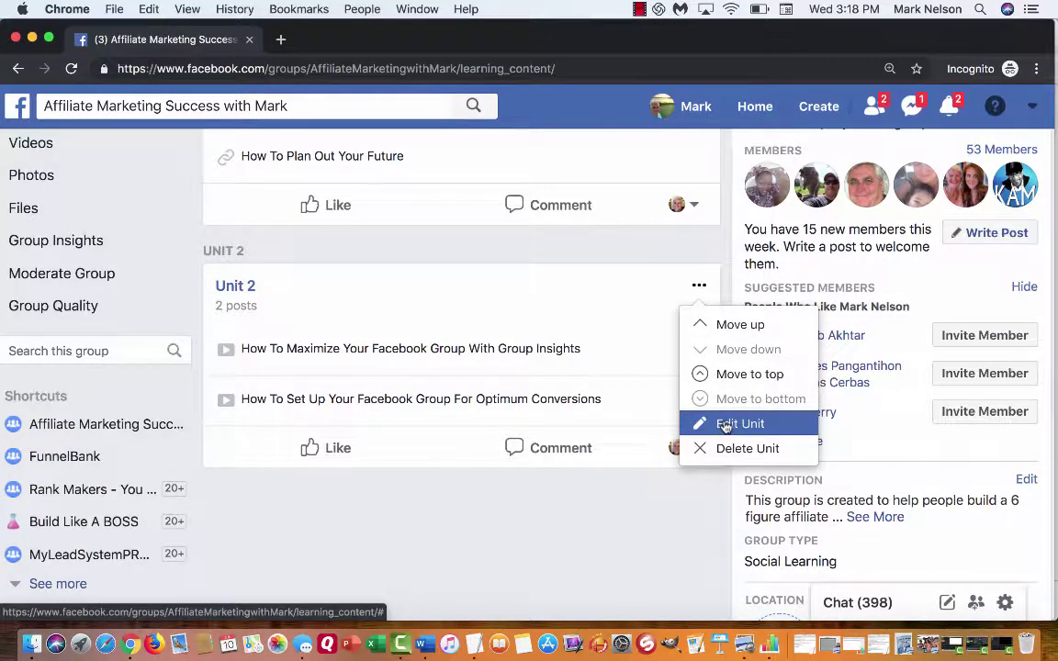
left_click(725, 427)
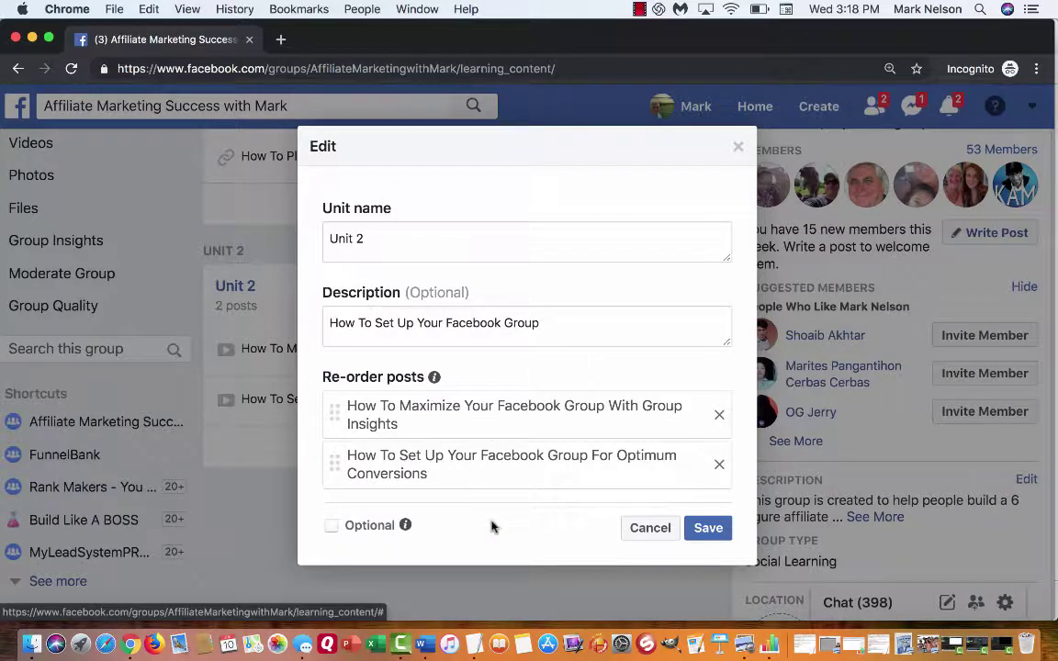
left_click(641, 531)
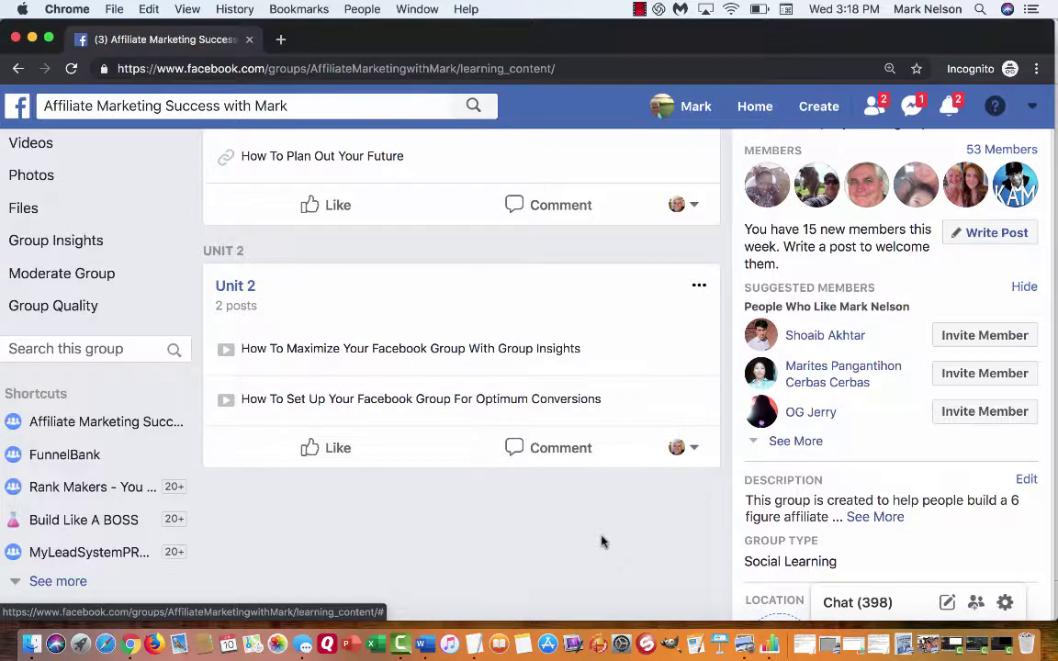
scroll(608, 541, "up", 5)
scroll(602, 542, "up", 2)
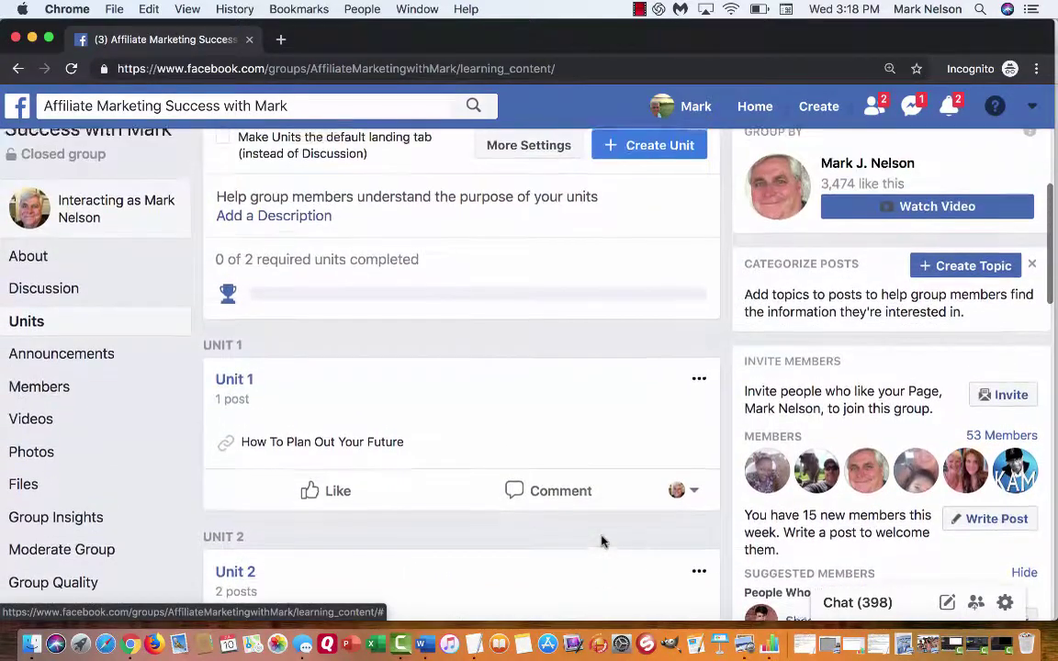
scroll(597, 541, "up", 2)
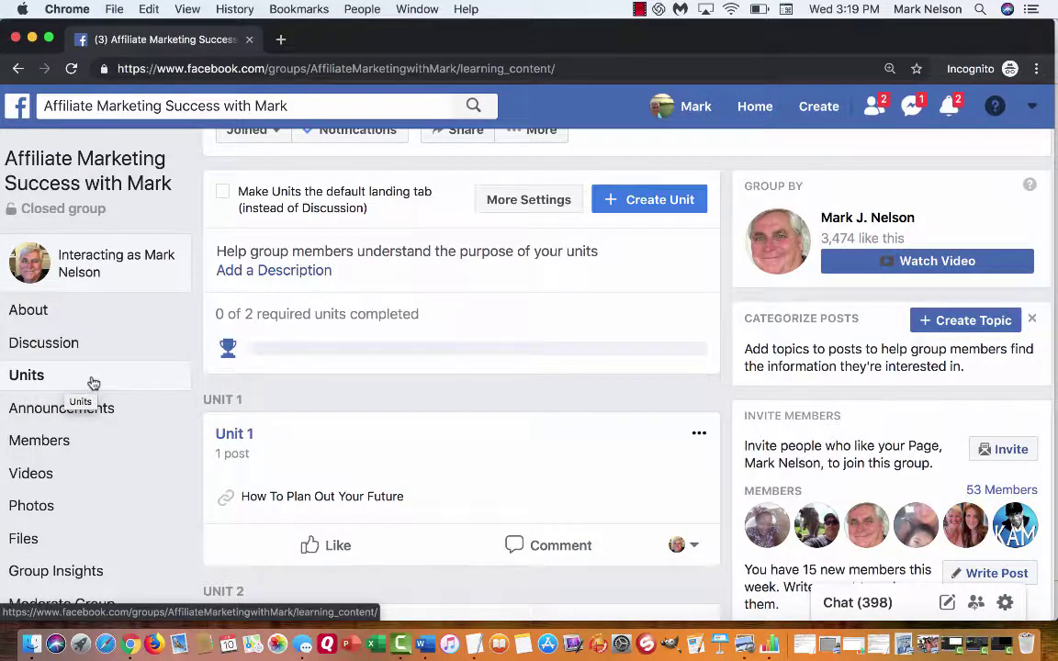
- Switch to the group's Discussion feed and scroll through it, where Units shows 0 of 2 completed
left_click(46, 345)
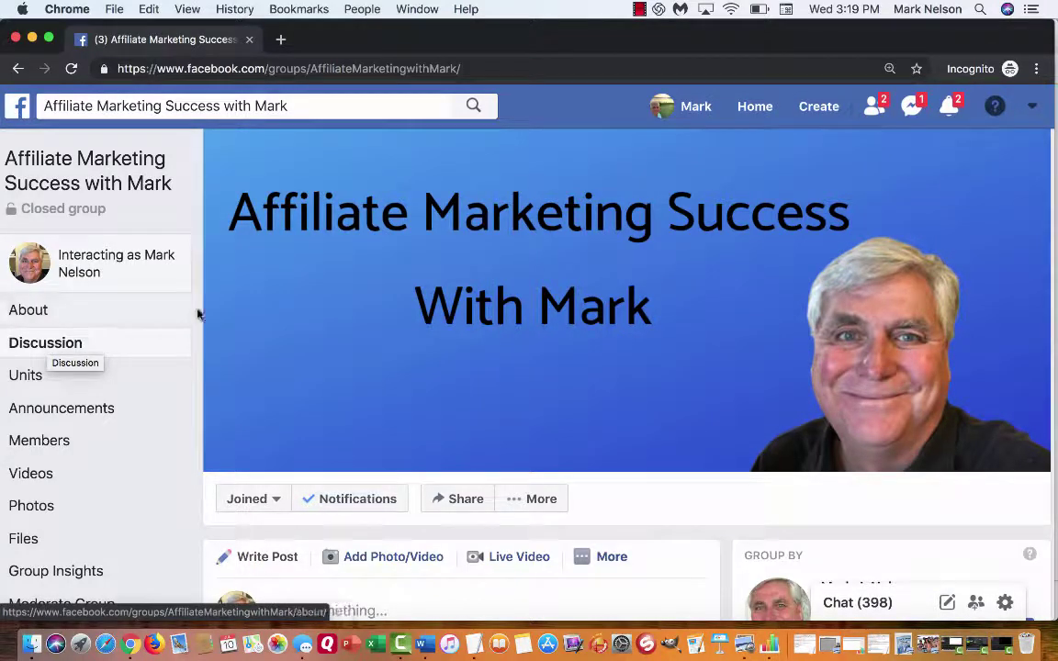
scroll(286, 340, "down", 3)
scroll(286, 340, "down", 6)
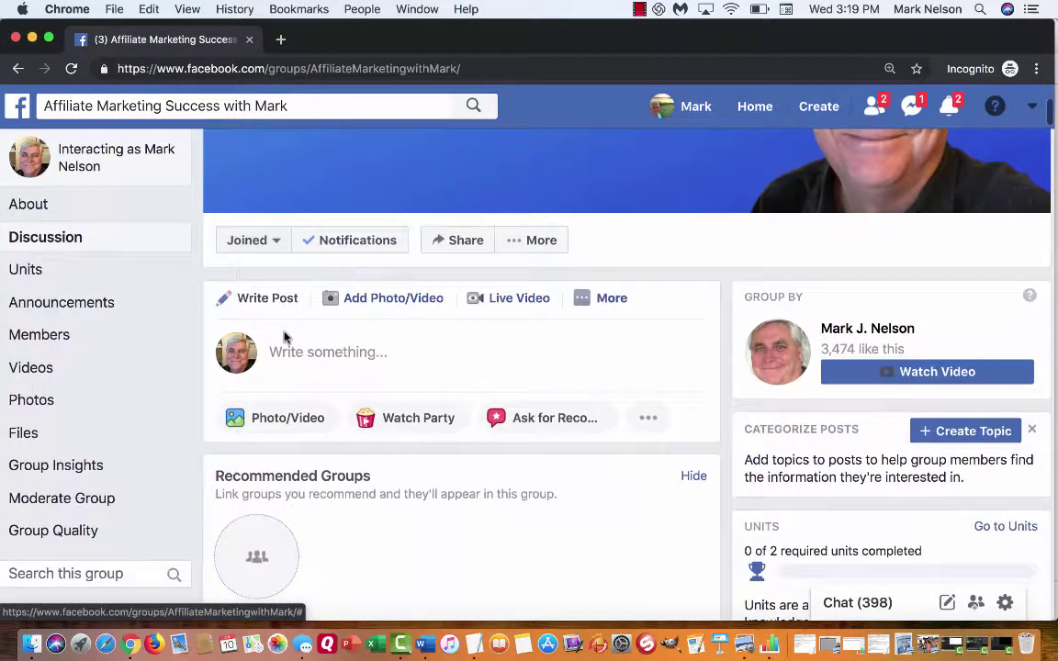
scroll(286, 340, "down", 5)
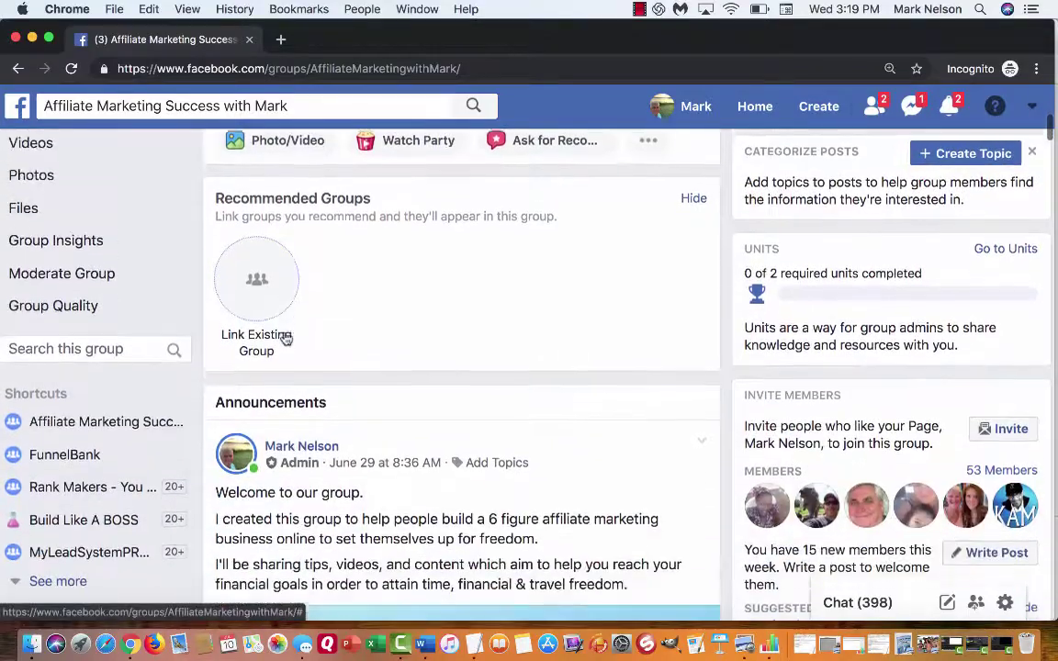
scroll(286, 332, "down", 5)
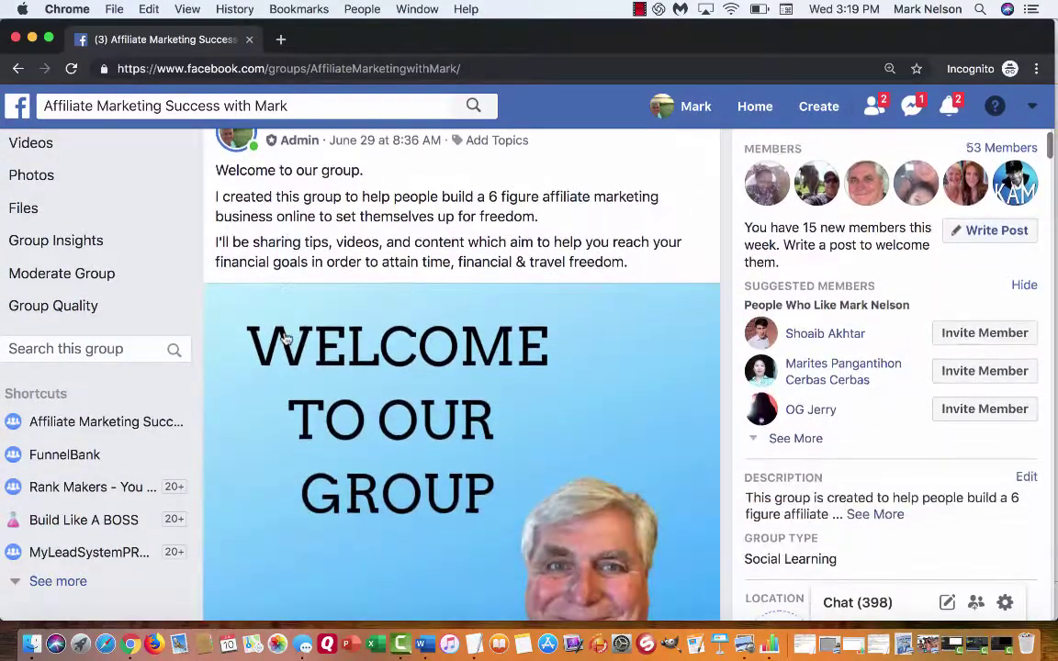
scroll(286, 336, "up", 9)
scroll(286, 339, "up", 6)
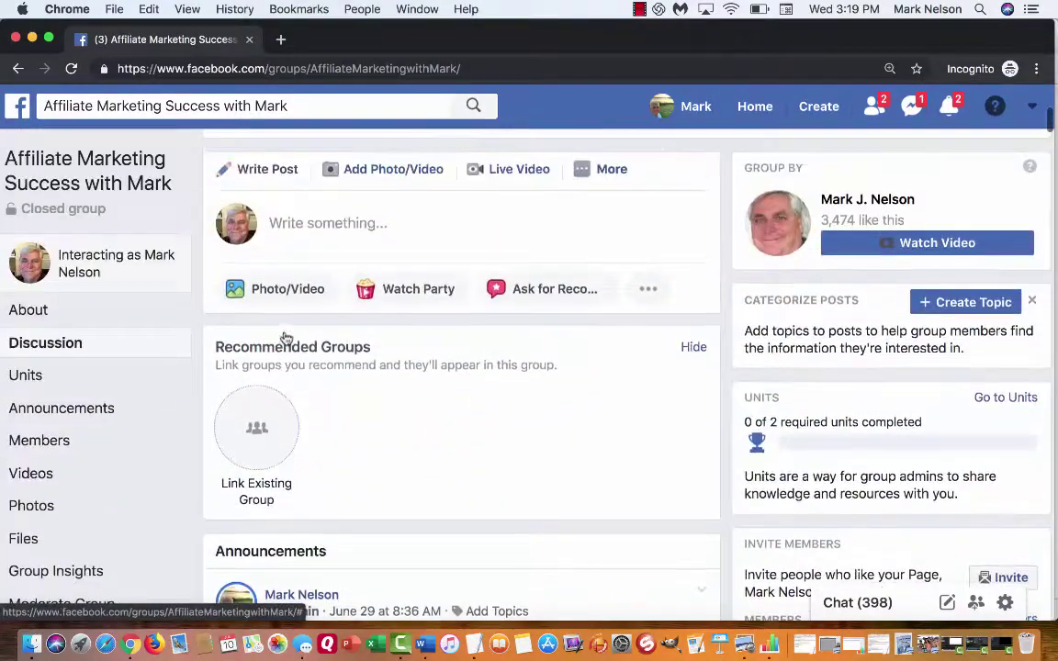
scroll(286, 340, "down", 2)
scroll(285, 340, "down", 2)
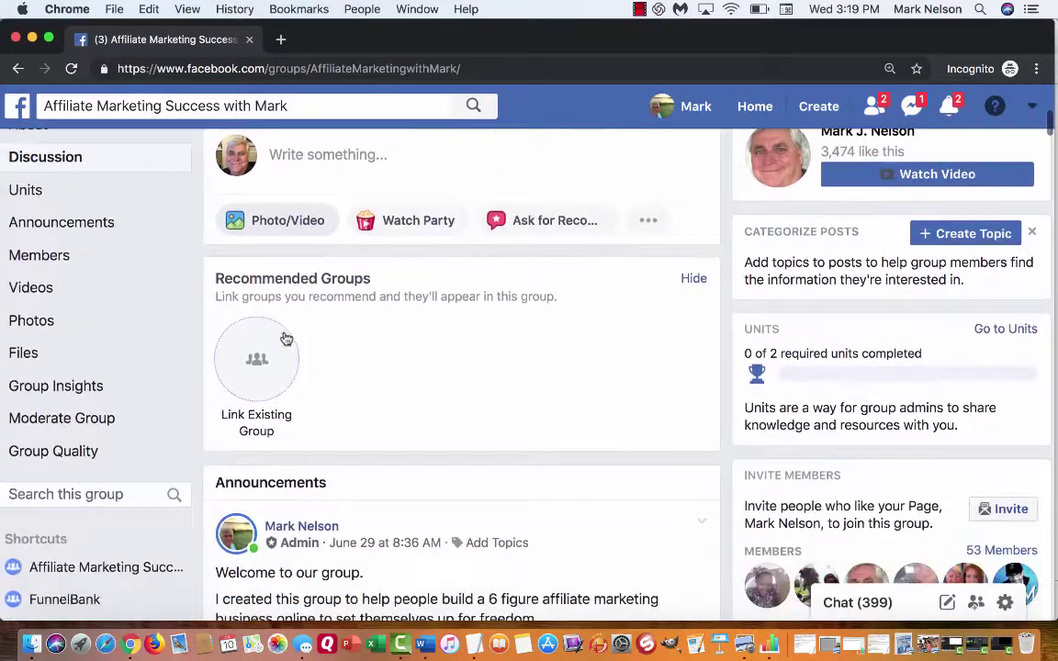
scroll(194, 349, "down", 1)
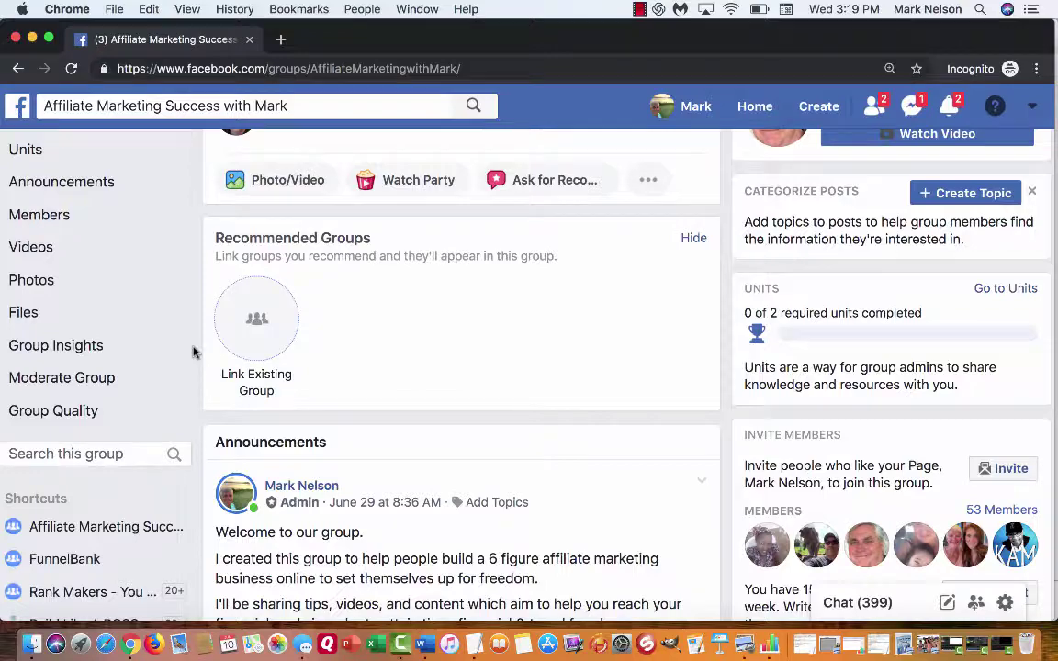
scroll(193, 351, "down", 10)
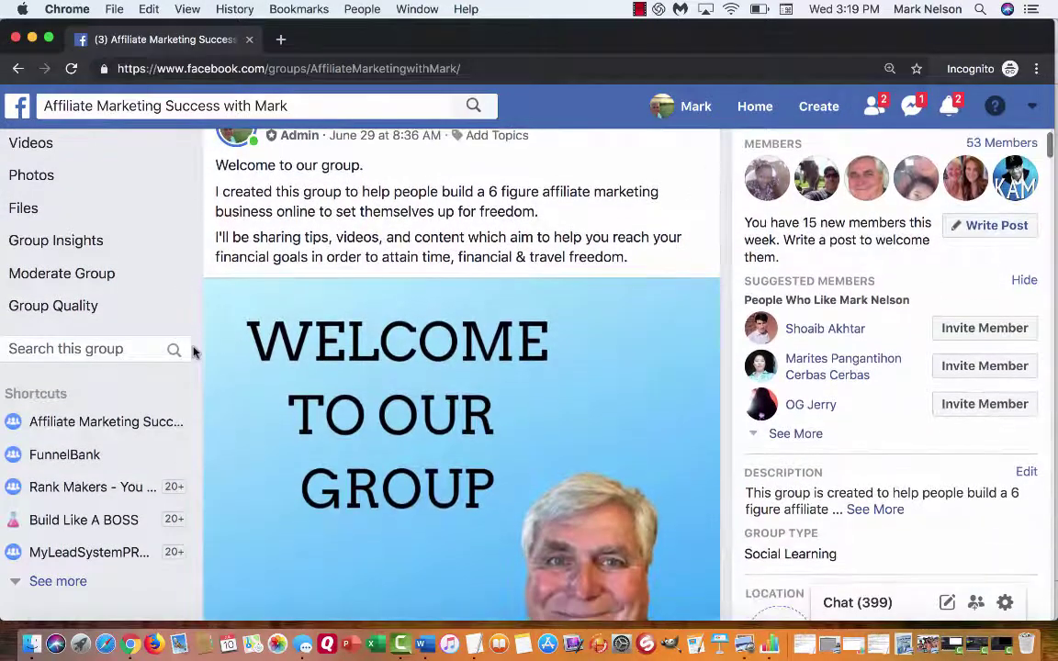
scroll(193, 352, "up", 4)
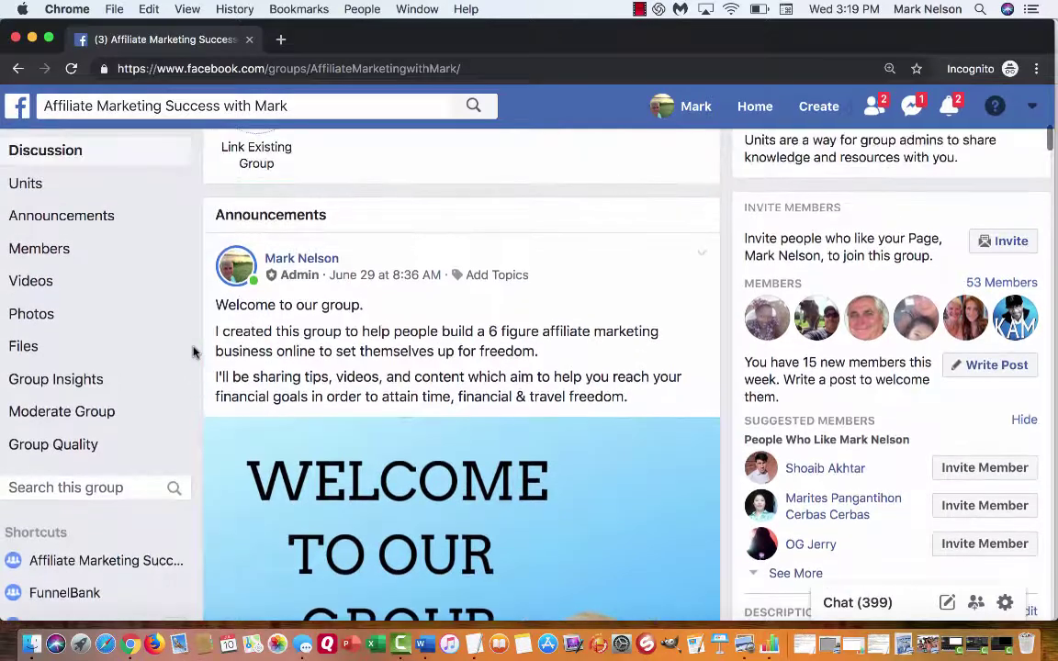
scroll(193, 352, "up", 1)
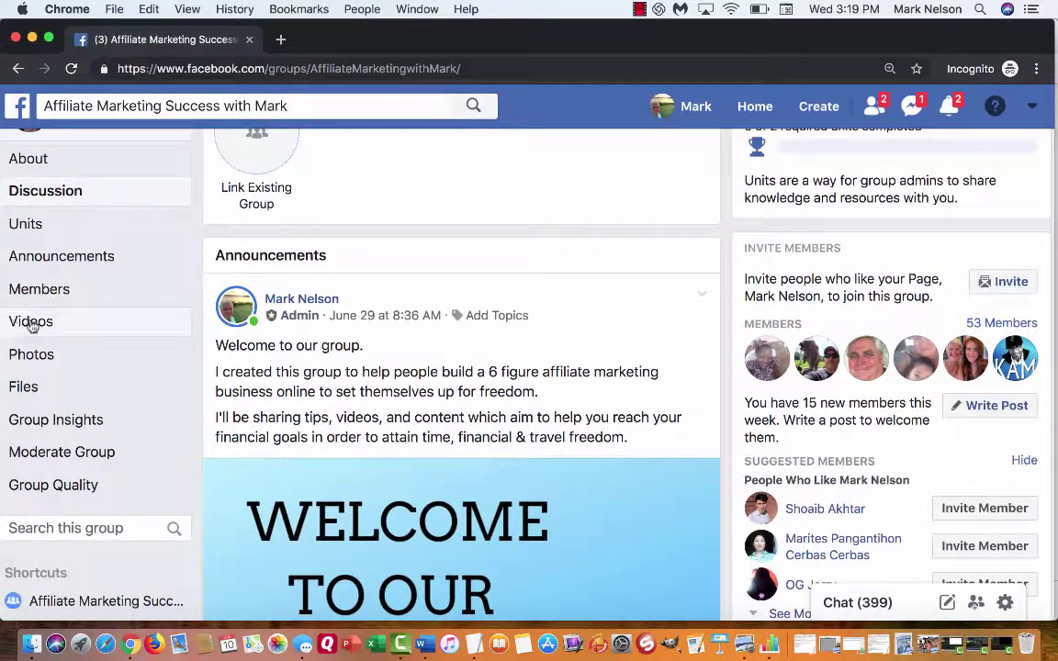